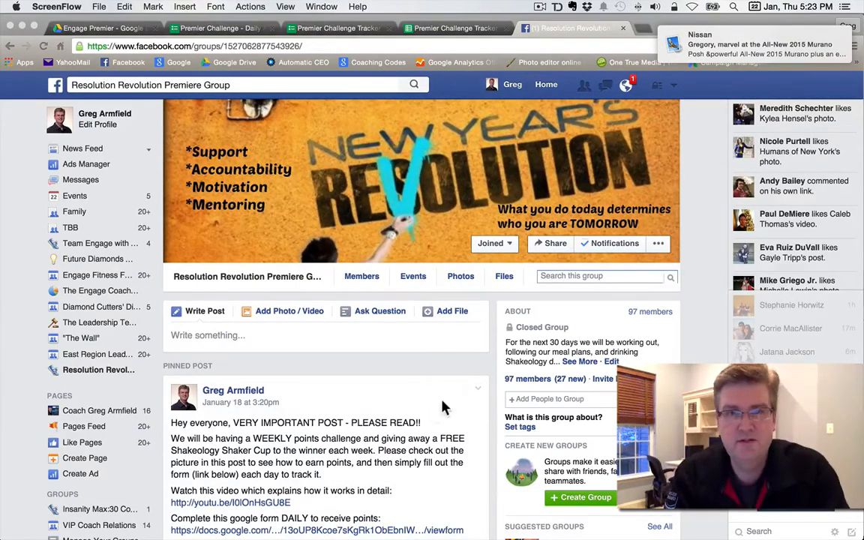
Read the pinned weekly points challenge post in the Resolution Revolution Premiere Group, including its video and form links.
scroll(395, 410, down, 1)
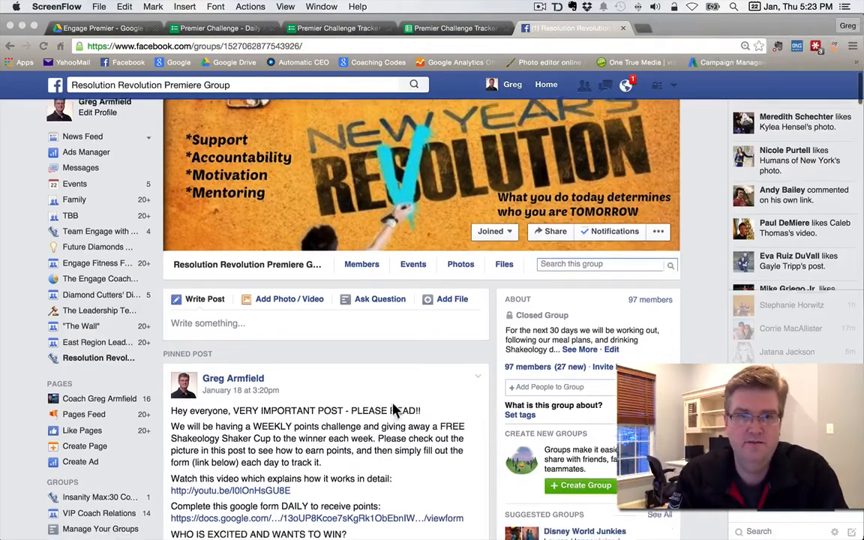
scroll(395, 409, down, 1)
scroll(395, 410, down, 2)
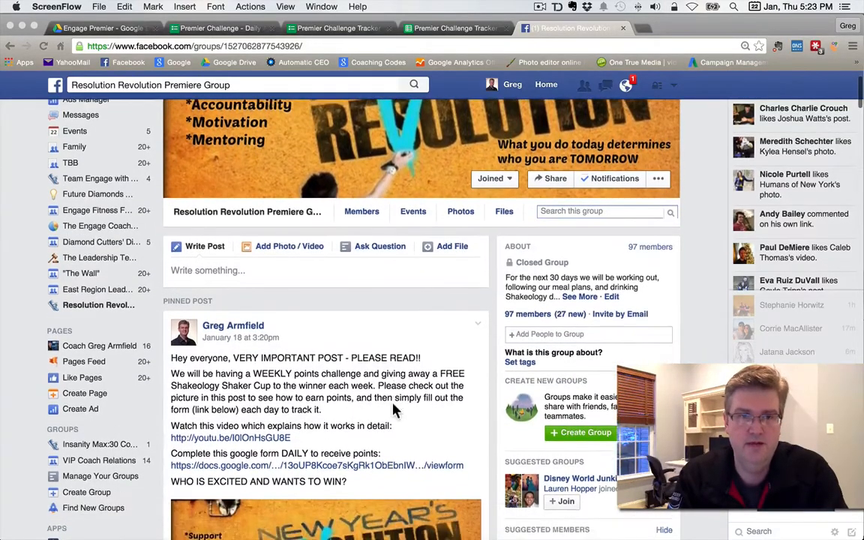
scroll(395, 409, down, 2)
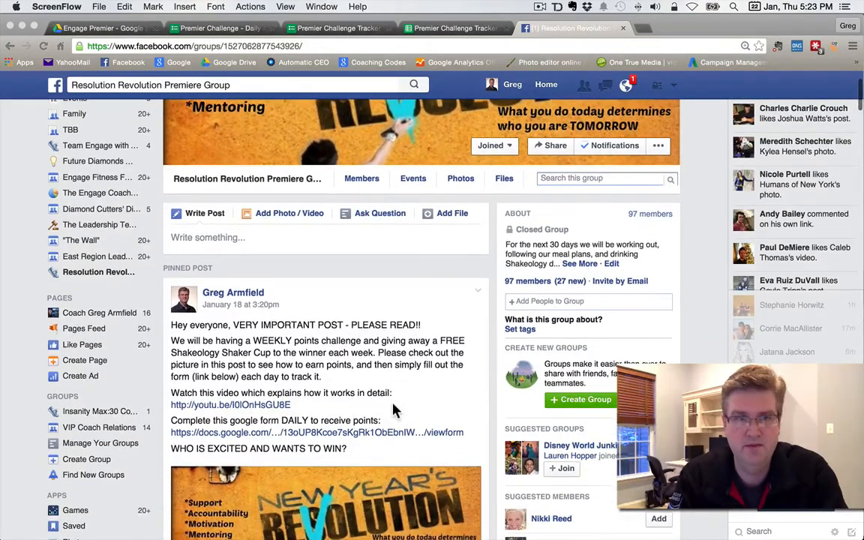
scroll(396, 410, down, 5)
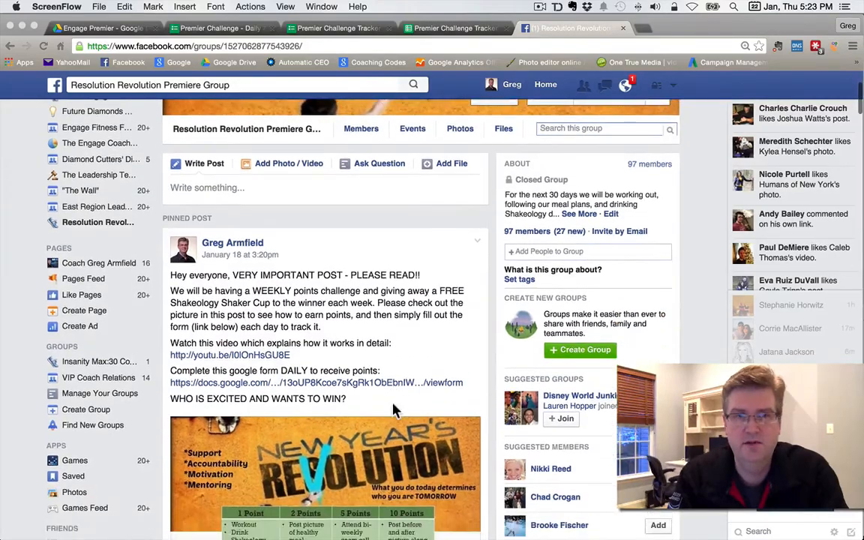
scroll(396, 409, down, 5)
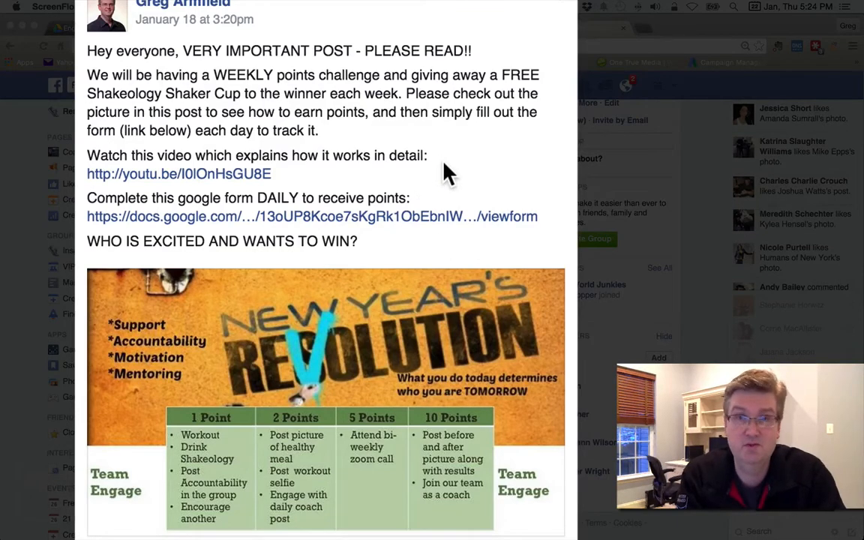
scroll(446, 172, down, 1)
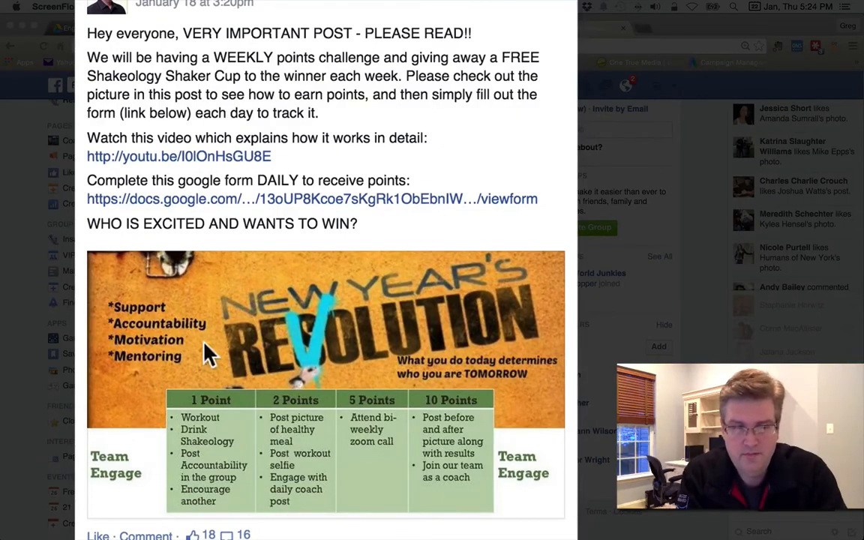
Enlarge the points chart picture in the pinned post to examine how points are earned, and close it again.
click(303, 365)
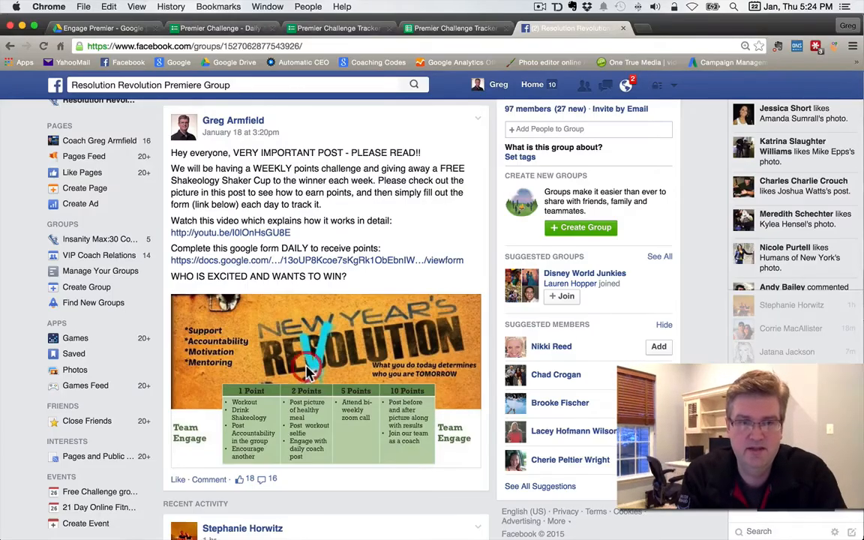
click(331, 370)
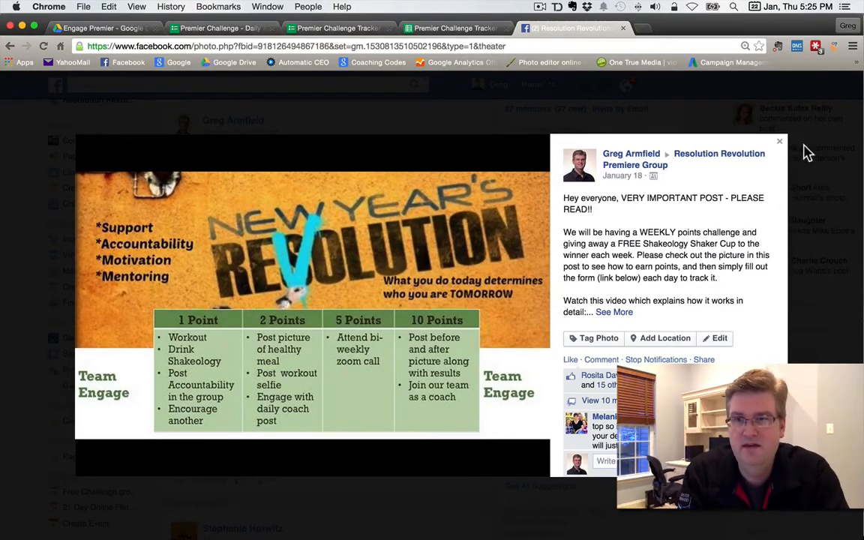
click(780, 142)
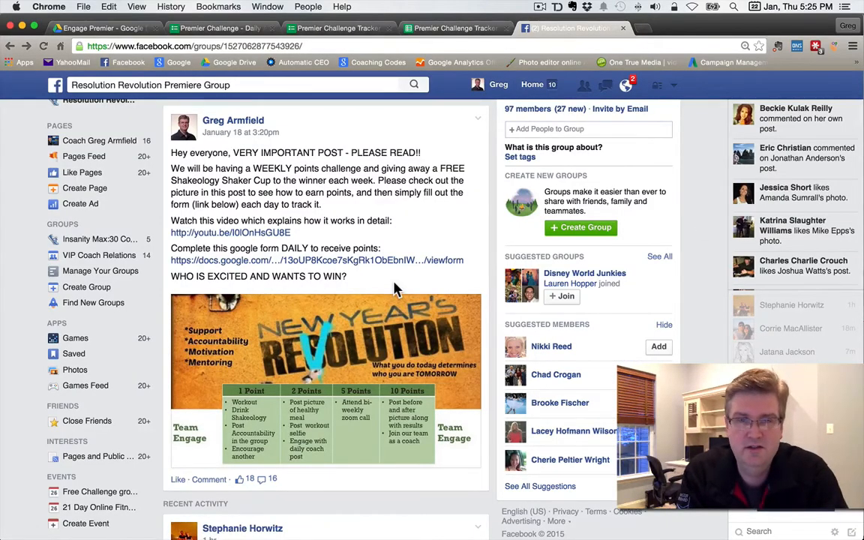
scroll(396, 289, down, 1)
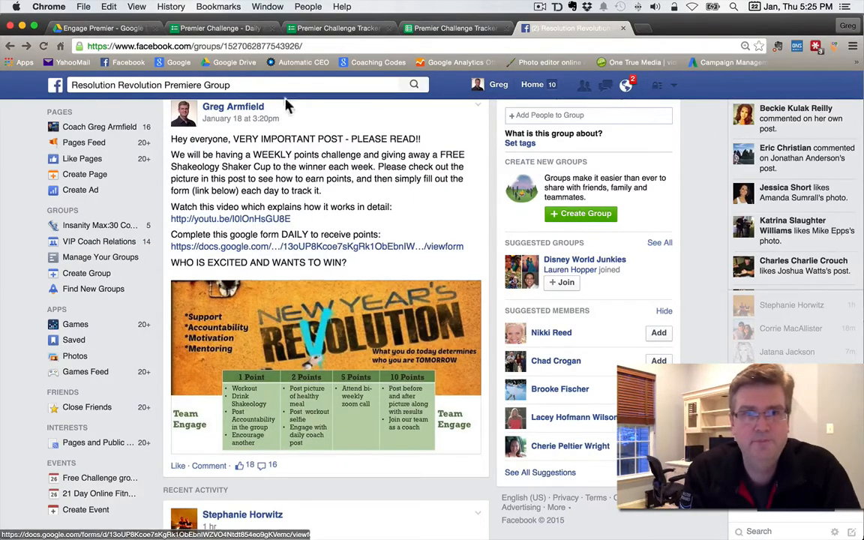
Switch to the live Premier Challenge - Daily Activity Tracker form and review its fields and questions through the end of the form.
click(228, 27)
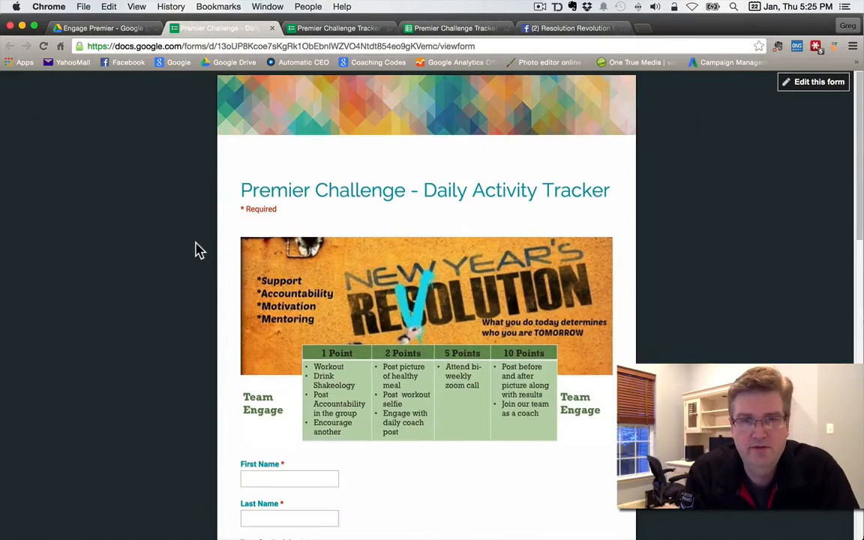
scroll(198, 249, down, 2)
scroll(199, 250, down, 6)
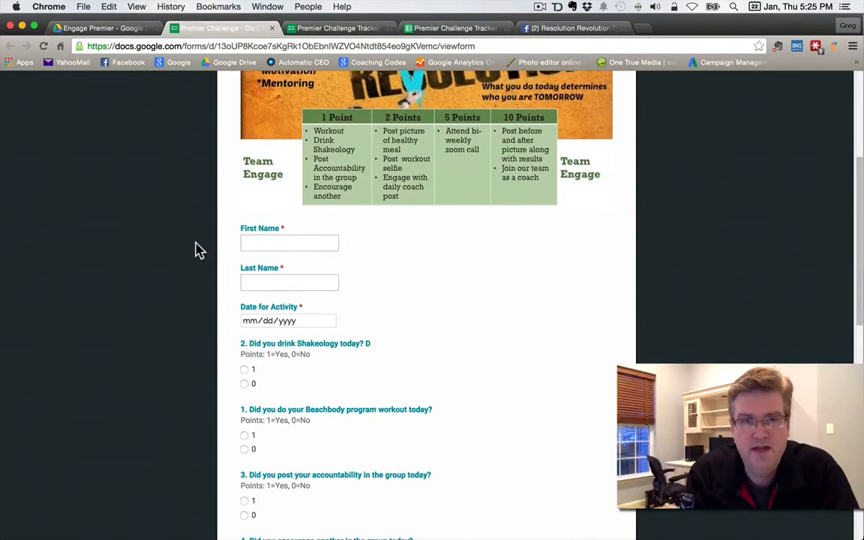
scroll(199, 250, down, 3)
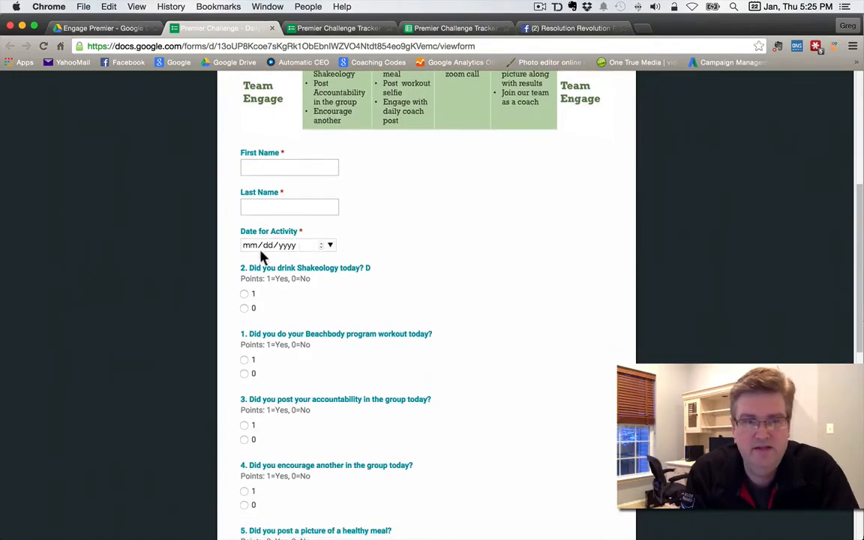
scroll(202, 328, down, 3)
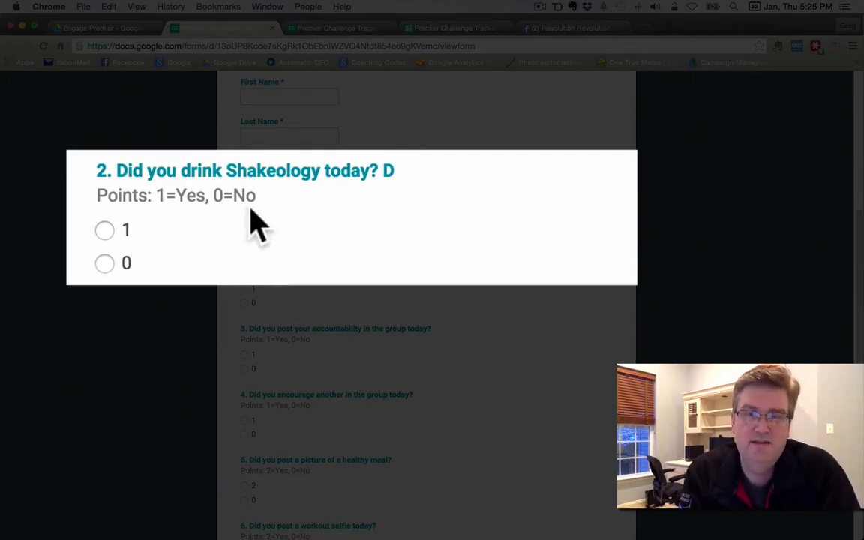
scroll(295, 303, down, 5)
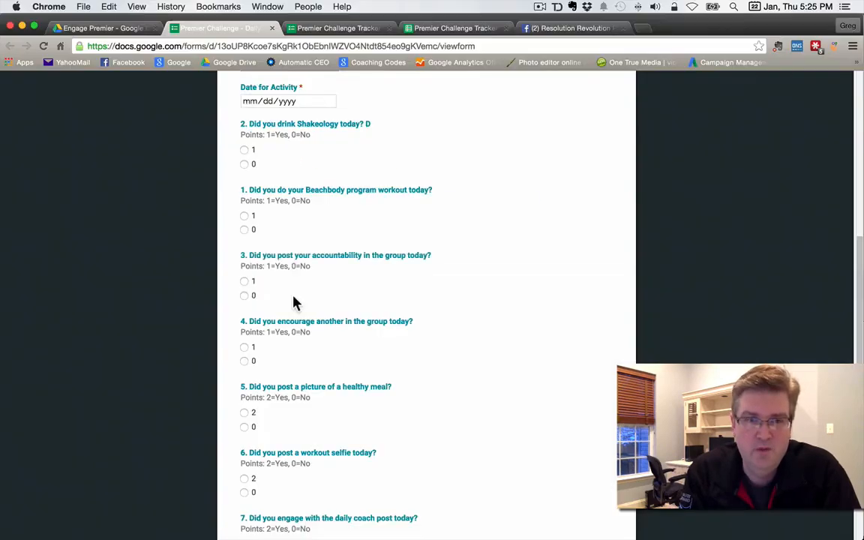
scroll(294, 303, down, 2)
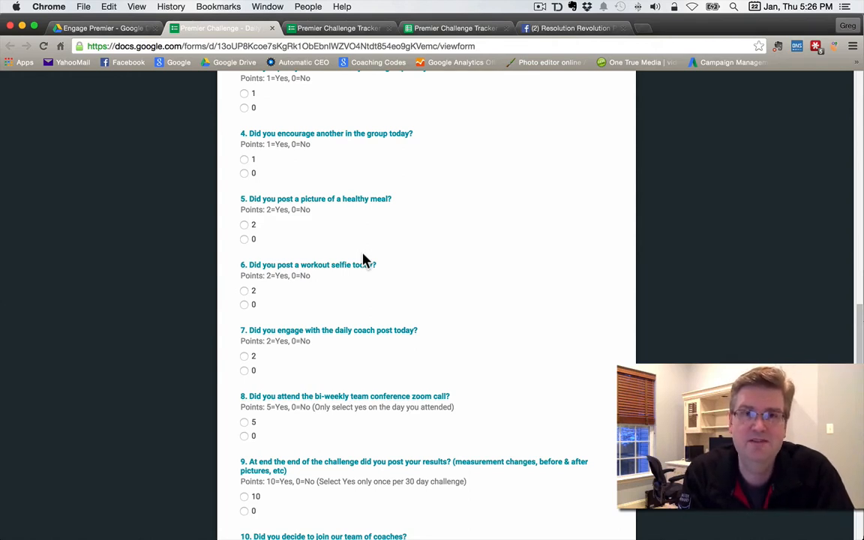
scroll(363, 259, down, 5)
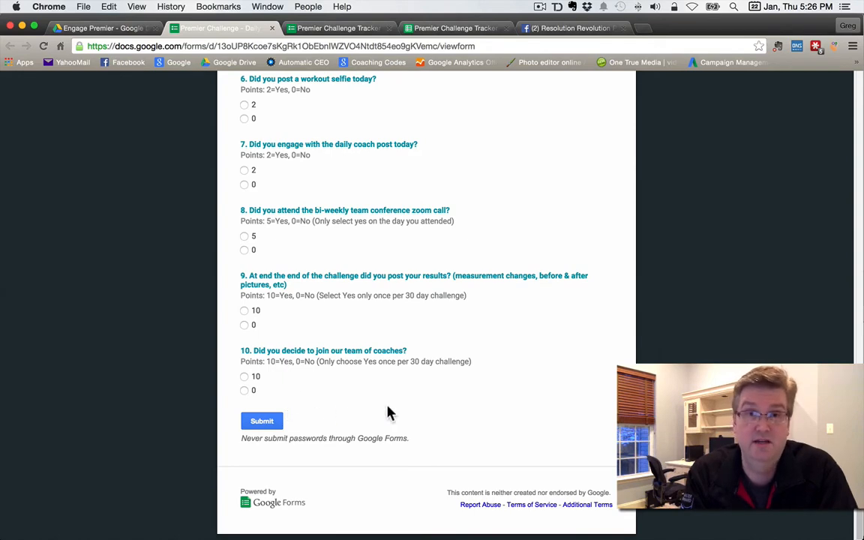
scroll(388, 412, up, 20)
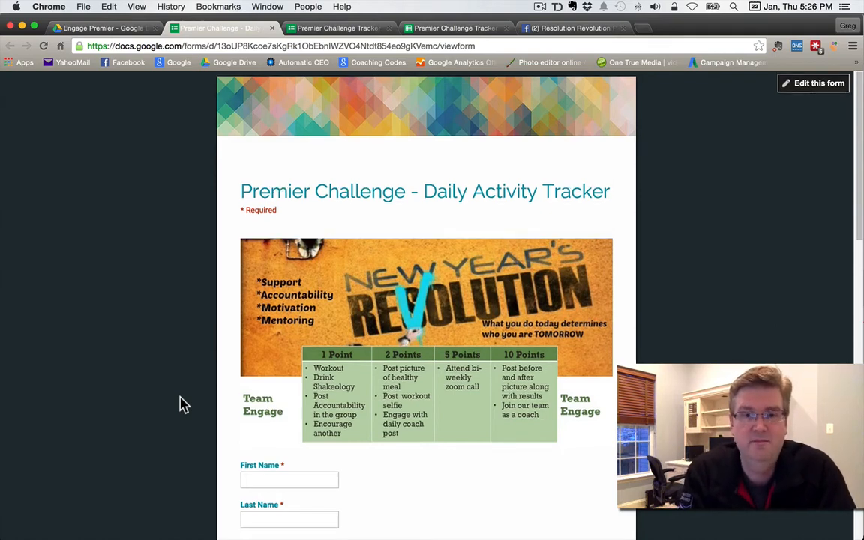
Go over the live form's activity questions once more and close it to reach the form's editing page.
scroll(183, 405, down, 6)
scroll(184, 405, down, 1)
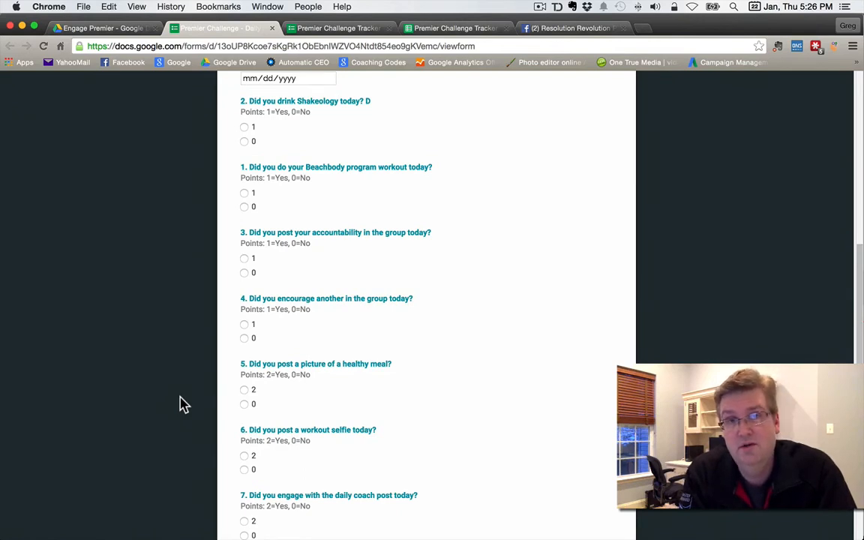
scroll(184, 405, down, 3)
scroll(184, 405, down, 5)
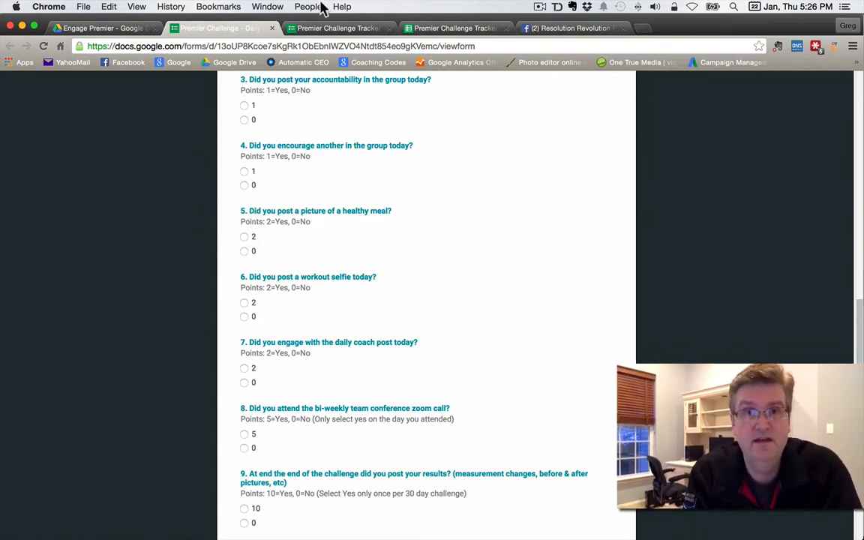
click(273, 28)
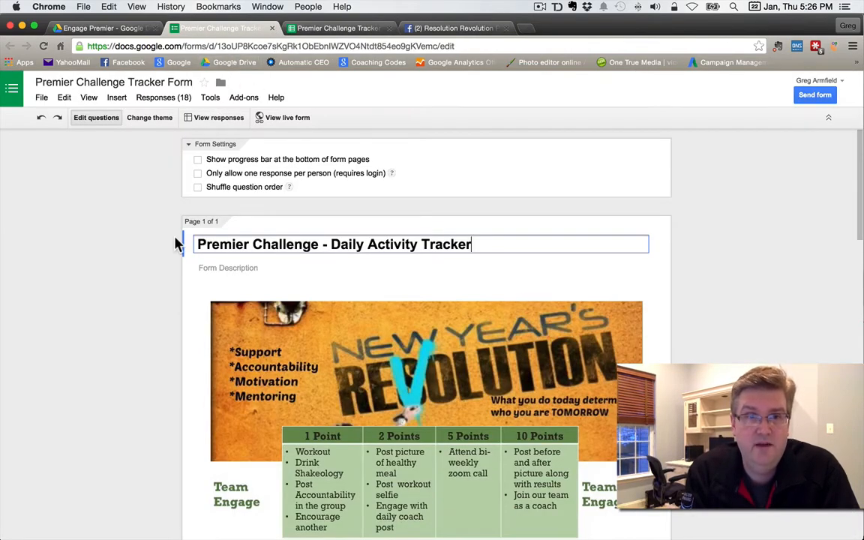
Examine the editable Premier Challenge Tracker Form, from its title and picture through the questions to the confirmation page settings.
scroll(176, 243, down, 3)
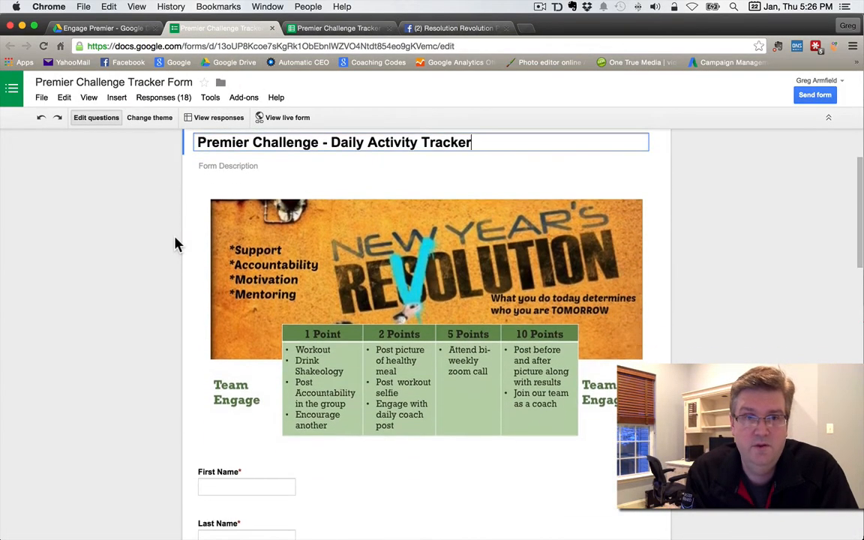
scroll(175, 242, up, 2)
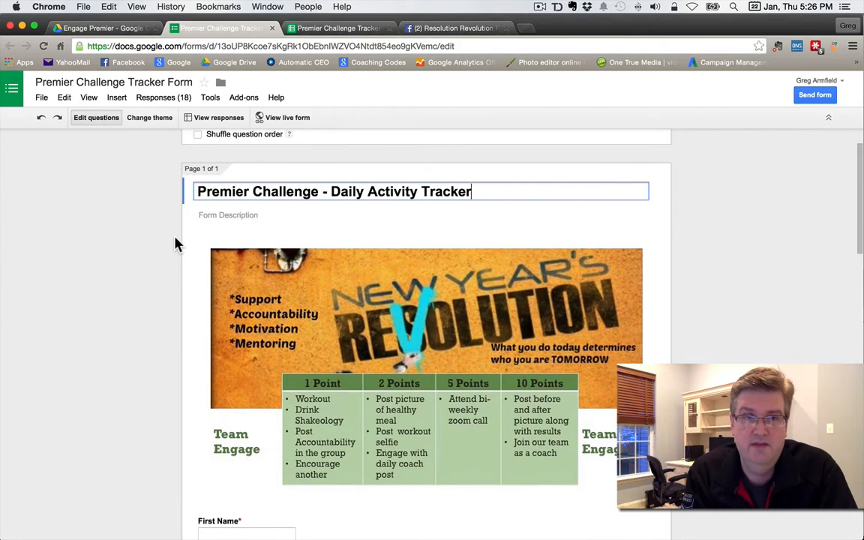
scroll(176, 242, down, 4)
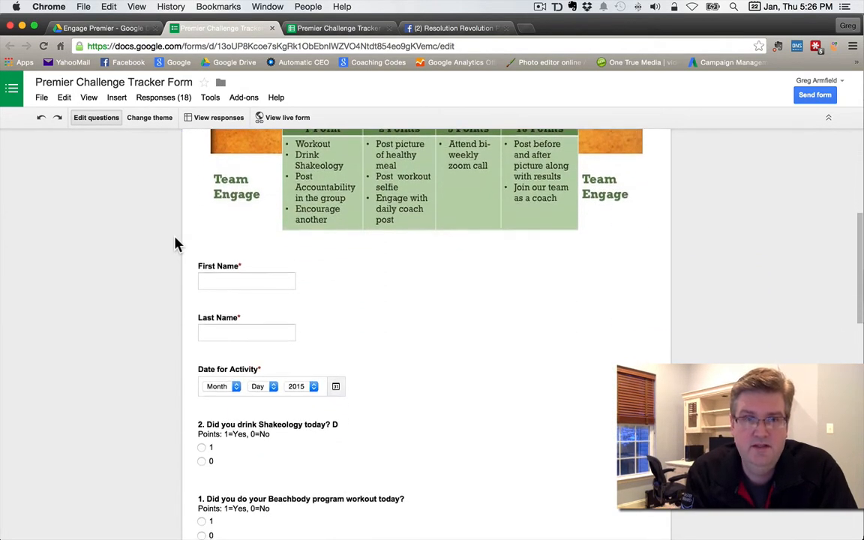
scroll(175, 243, down, 1)
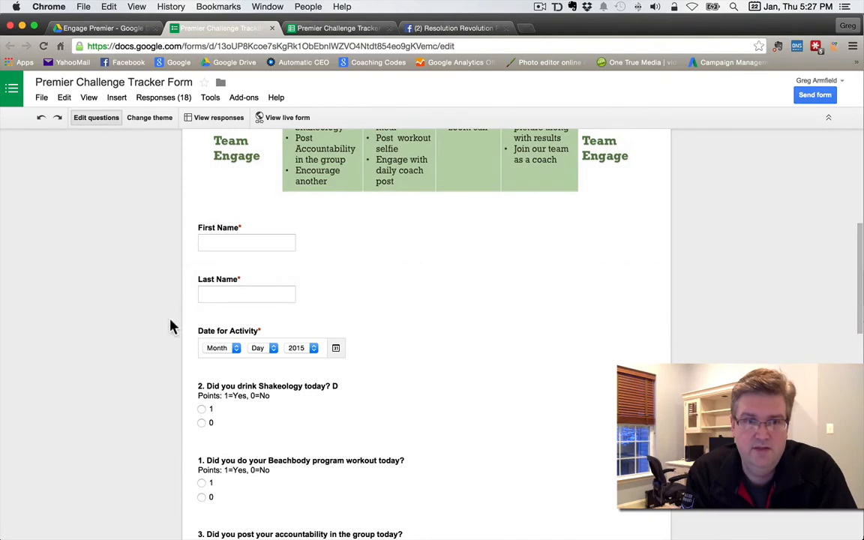
scroll(172, 326, down, 5)
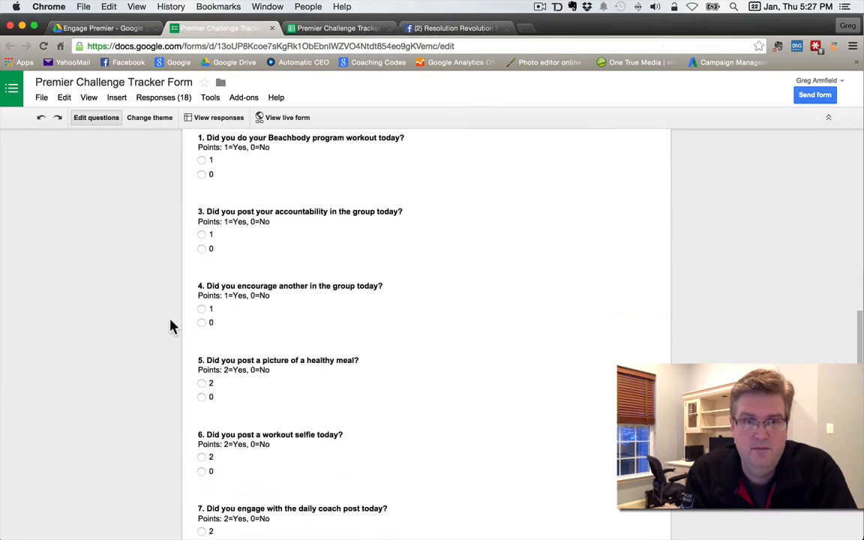
scroll(171, 326, down, 6)
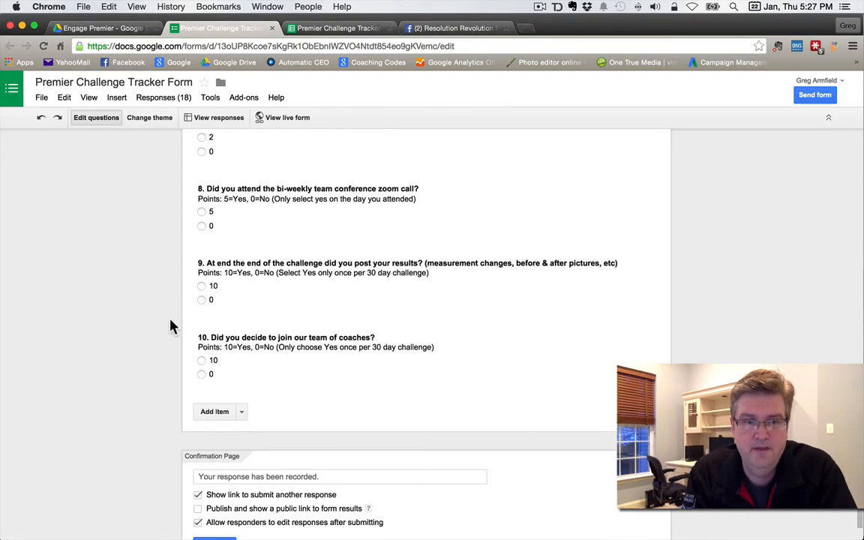
scroll(171, 327, down, 1)
scroll(171, 326, up, 8)
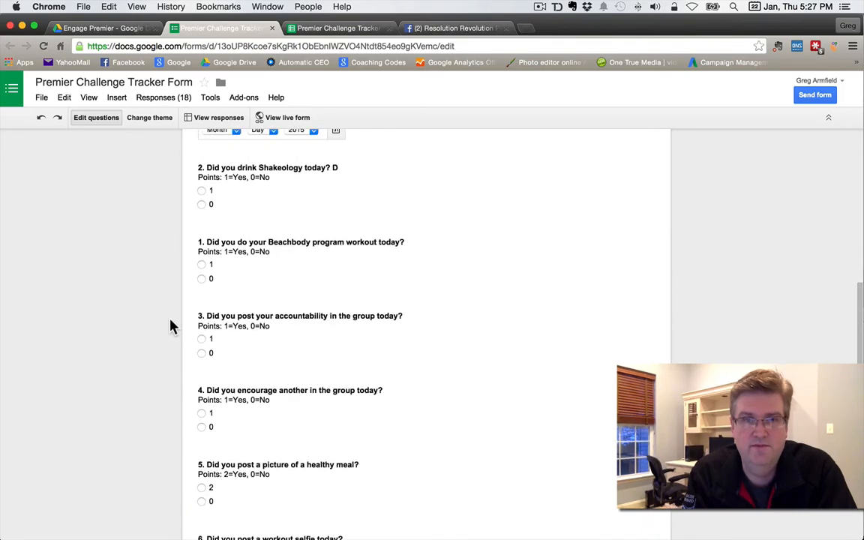
scroll(171, 327, up, 10)
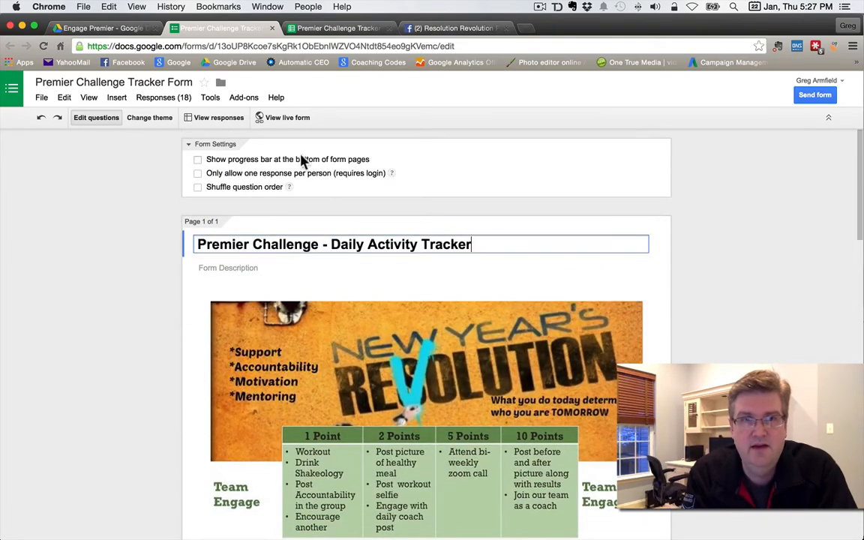
Open the form's summary of responses and examine it from the name lists through the question charts to the daily responses graph.
click(182, 103)
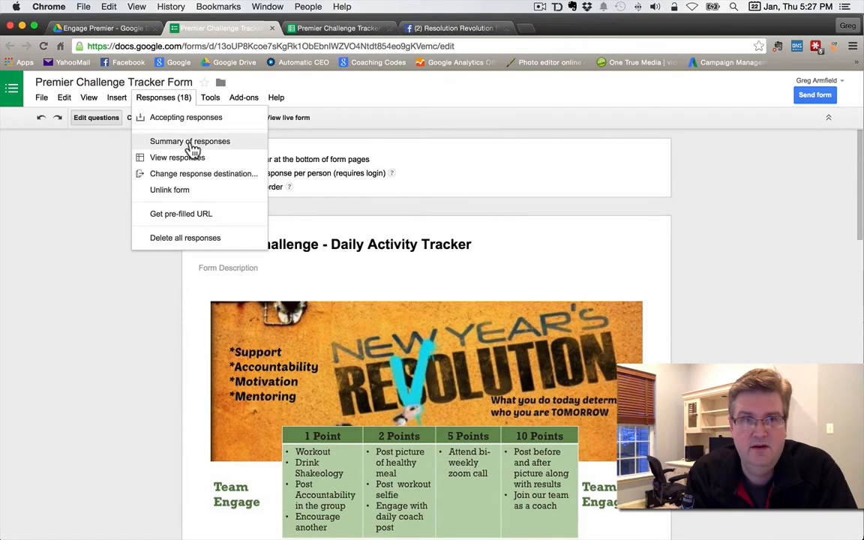
click(221, 142)
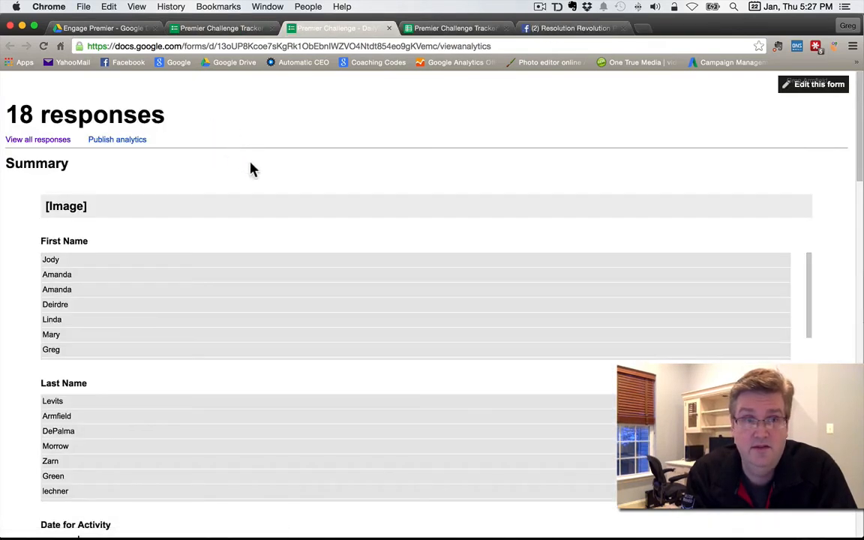
scroll(295, 227, down, 5)
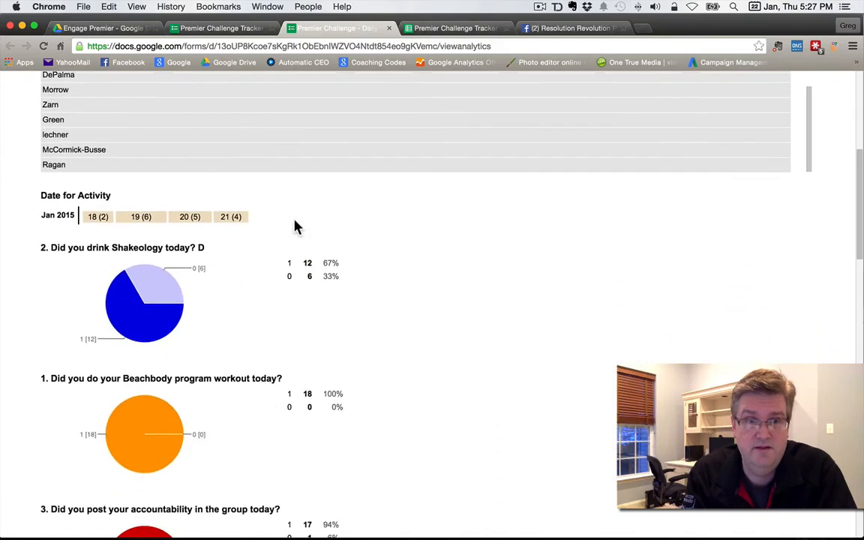
scroll(295, 226, down, 2)
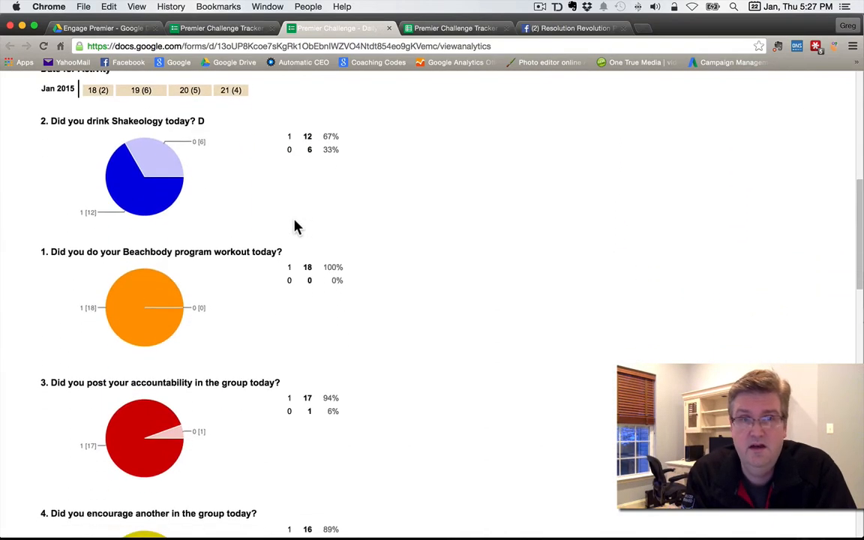
scroll(294, 226, down, 1)
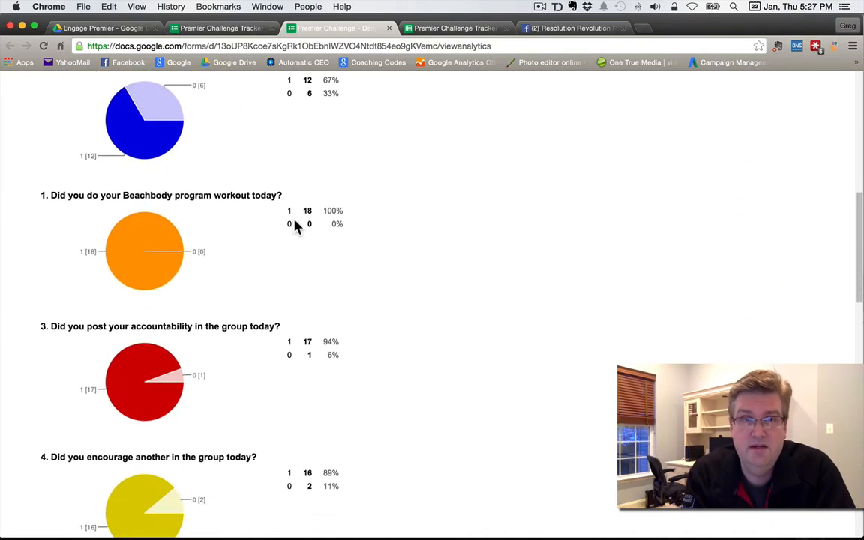
scroll(295, 226, down, 4)
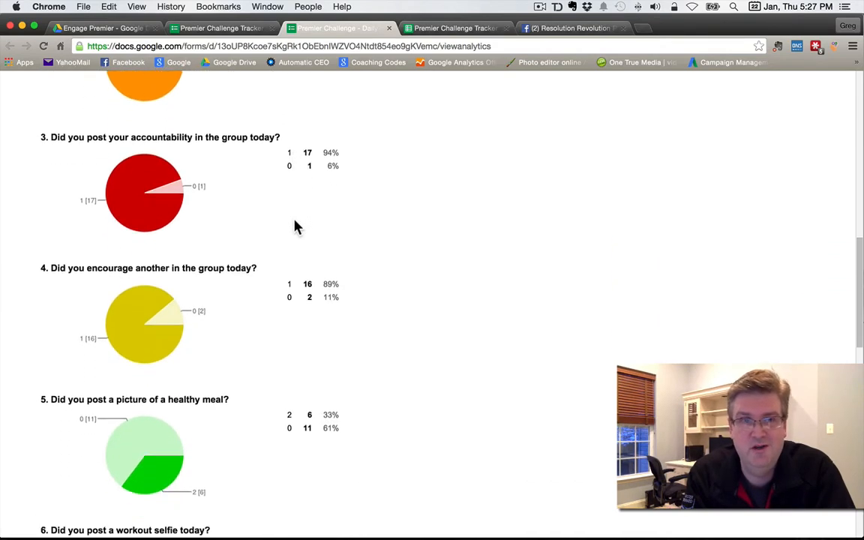
scroll(294, 226, down, 8)
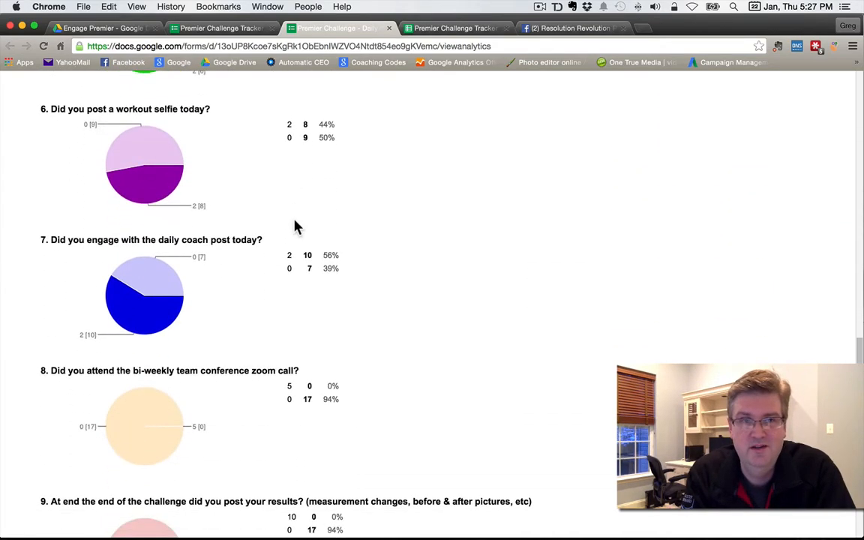
scroll(294, 227, down, 4)
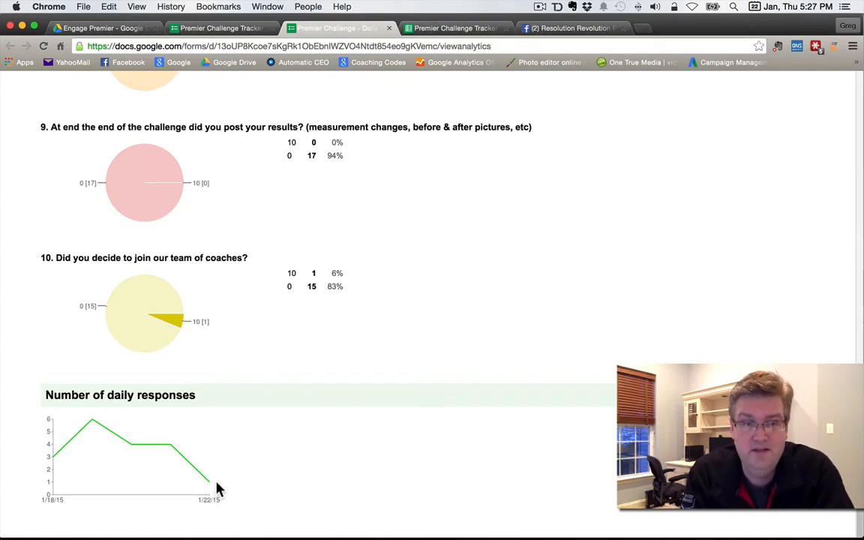
Look back over the summary's question charts up to the activity dates and close the summary.
scroll(217, 474, up, 1)
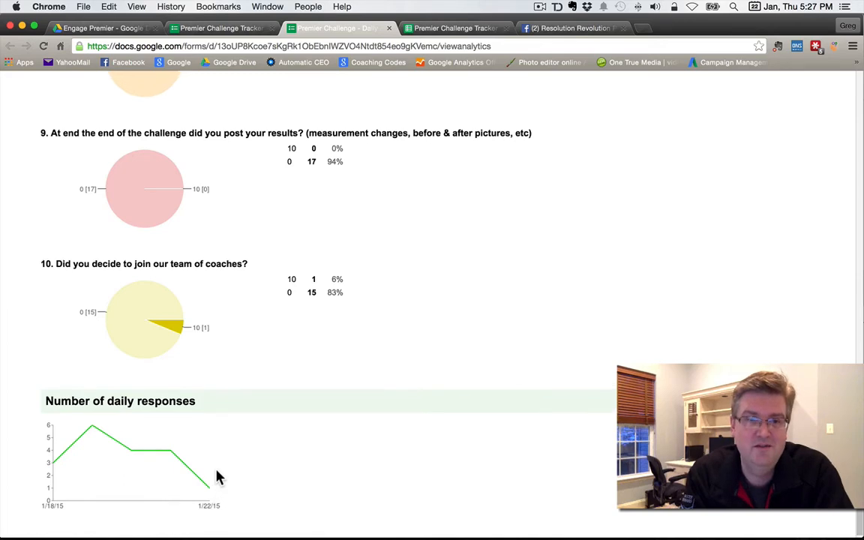
scroll(216, 477, up, 10)
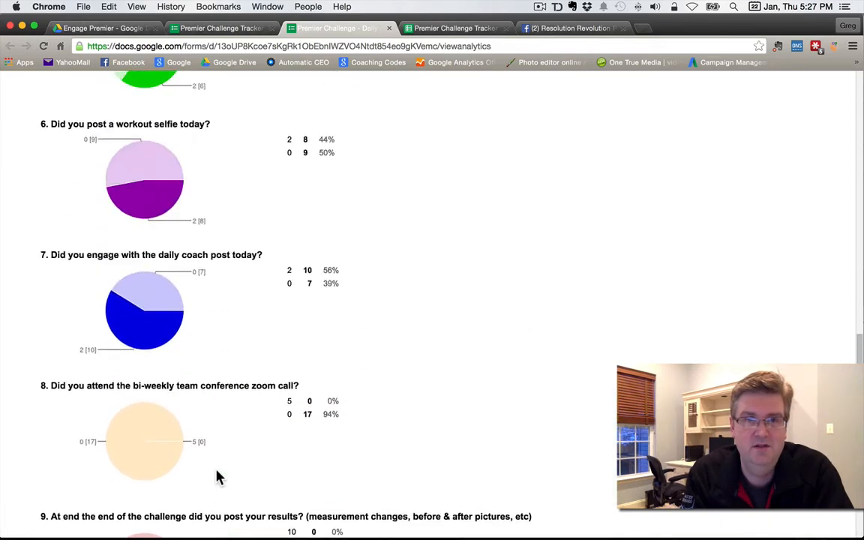
scroll(218, 474, up, 15)
scroll(364, 237, up, 4)
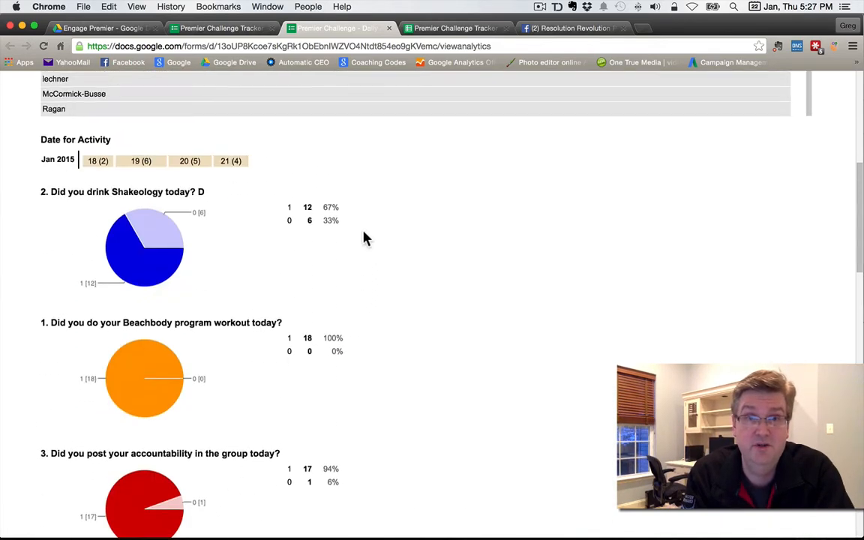
scroll(364, 237, up, 3)
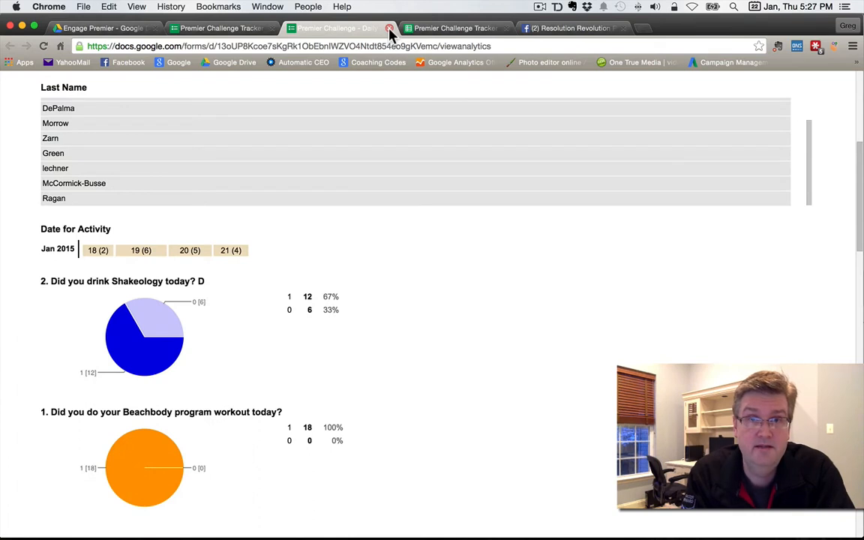
click(390, 29)
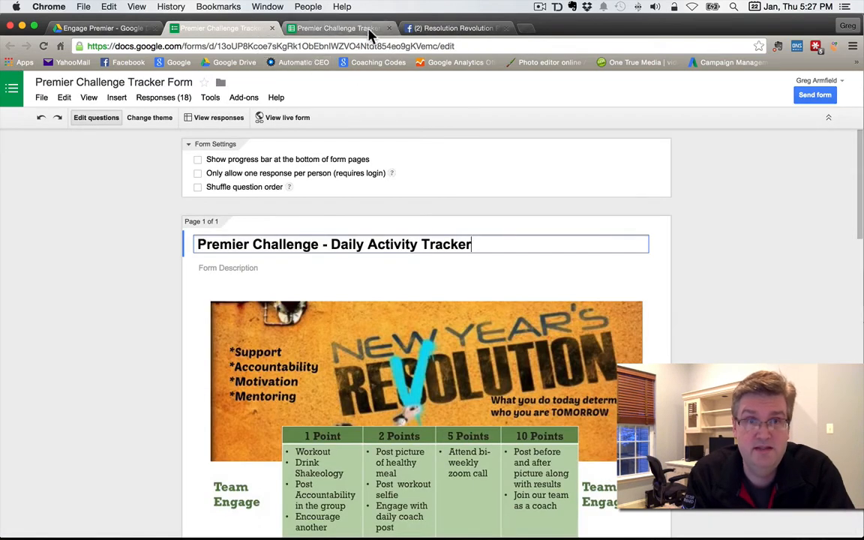
Examine the options for changing the form's response destination and cancel without changing them.
click(153, 100)
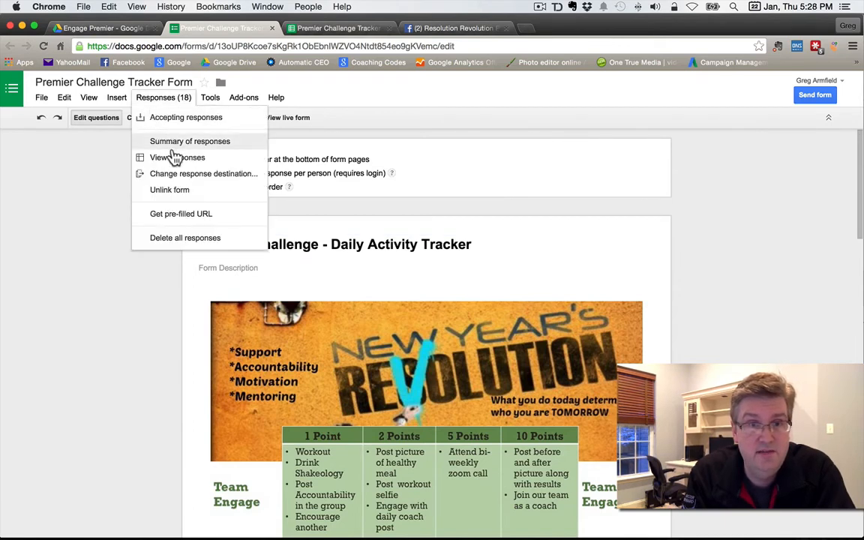
click(223, 180)
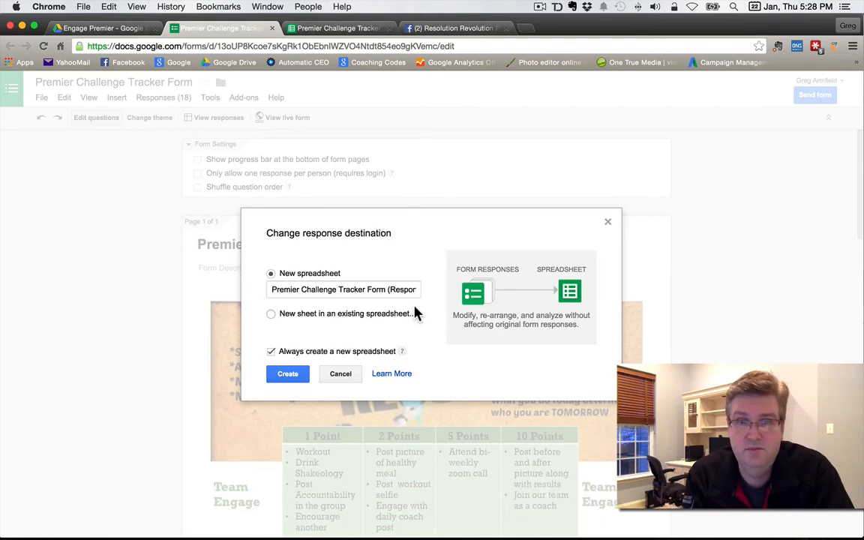
click(357, 379)
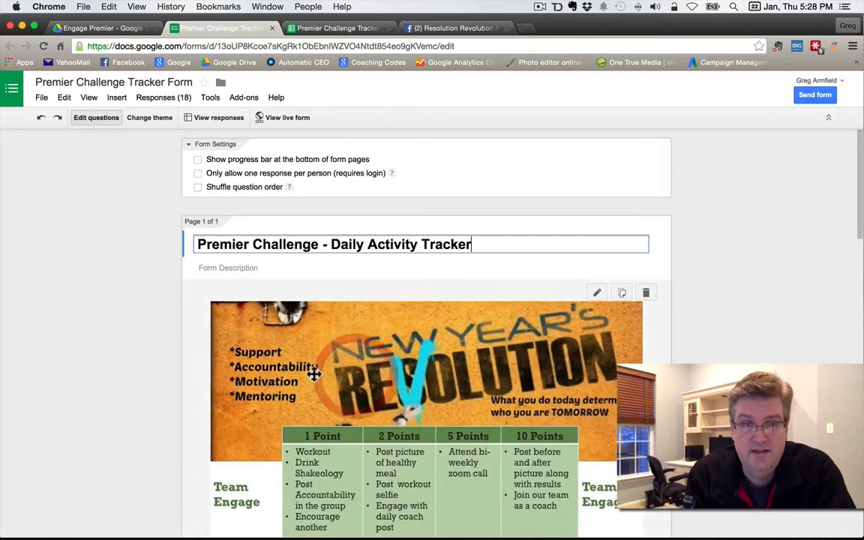
Switch to the Premier Challenge Tracker Form (Responses) spreadsheet and examine its columns through Date for Activity.
click(336, 28)
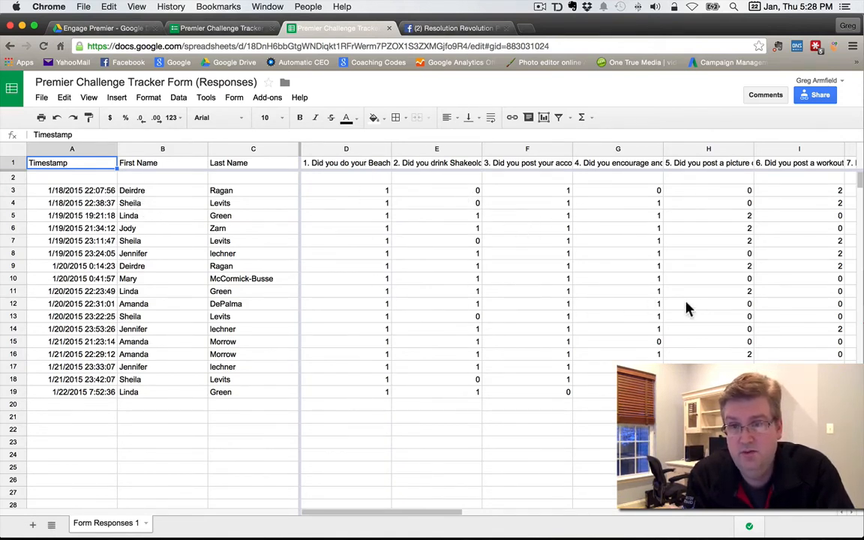
scroll(705, 315, right, 10)
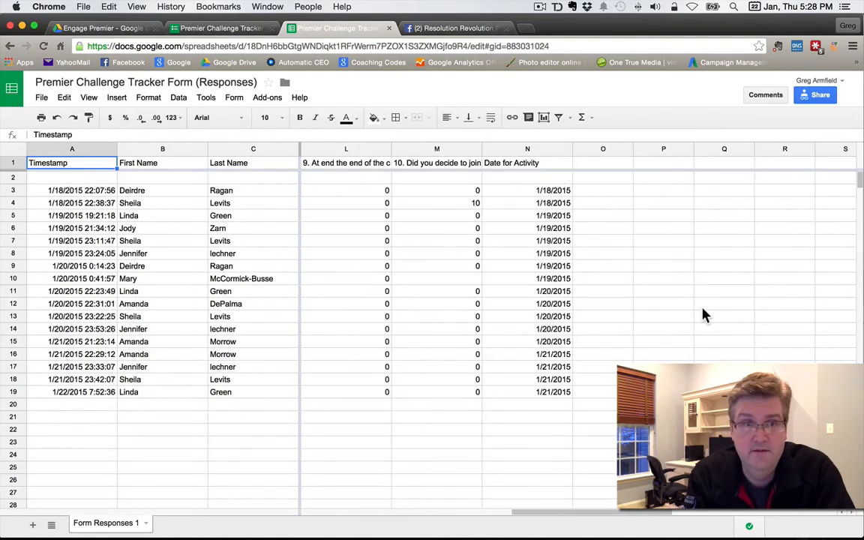
scroll(480, 324, left, 10)
scroll(480, 324, down, 2)
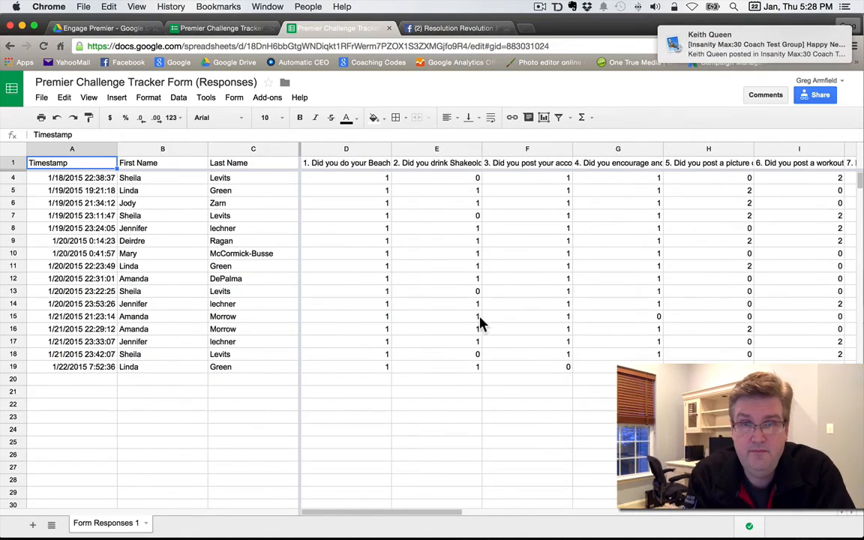
scroll(480, 324, up, 1)
scroll(480, 324, up, 1)
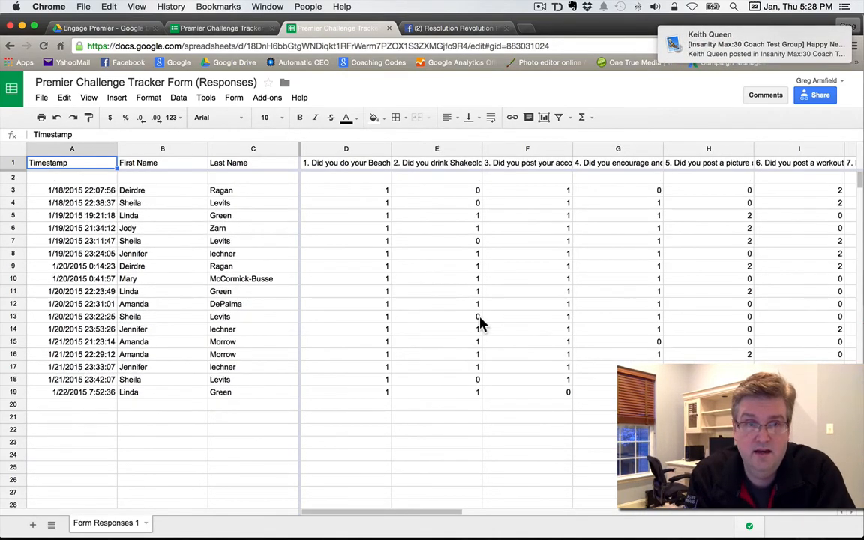
Sort the response sheet A → Z by the First Name column.
click(187, 150)
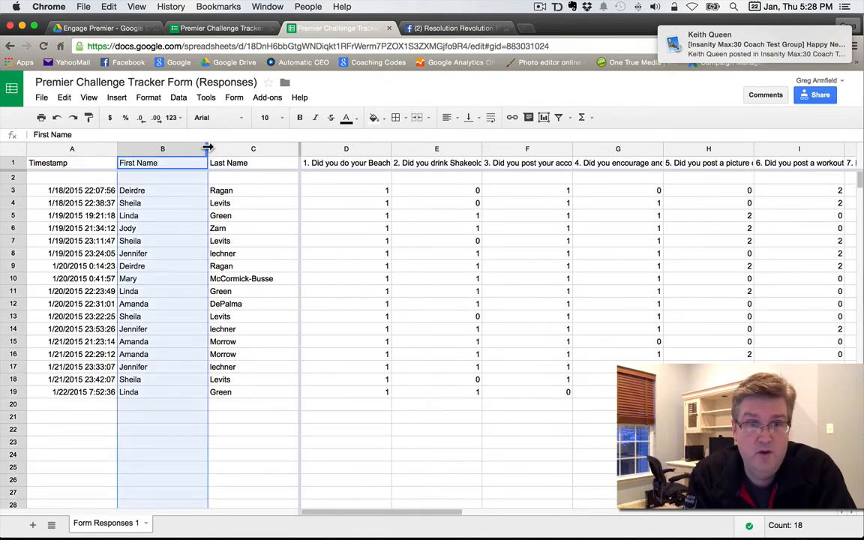
click(200, 150)
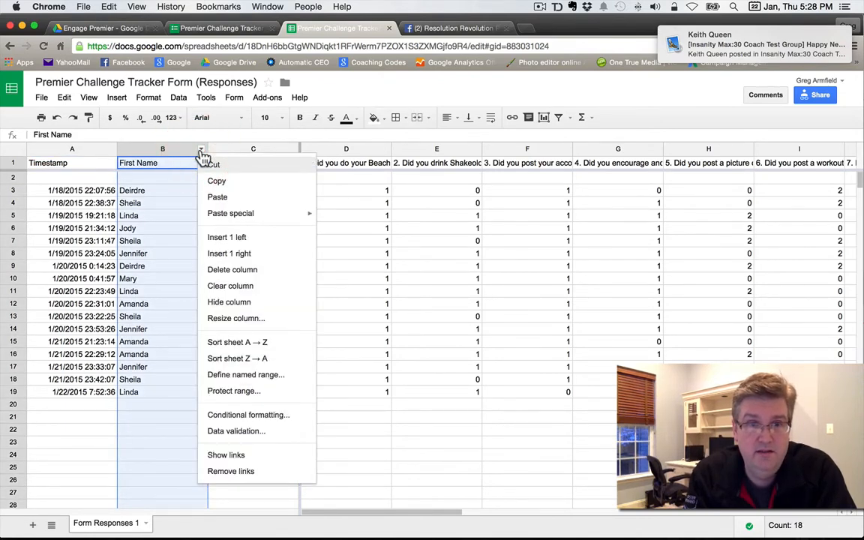
click(254, 343)
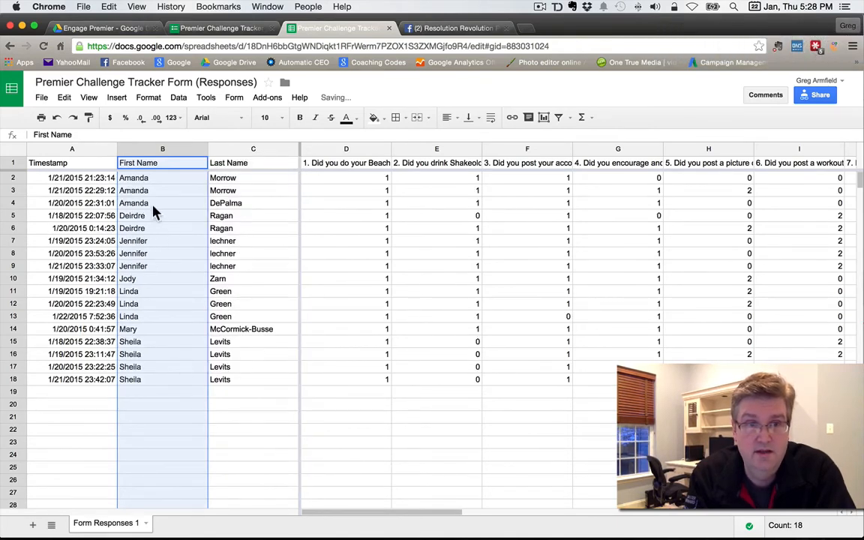
click(356, 177)
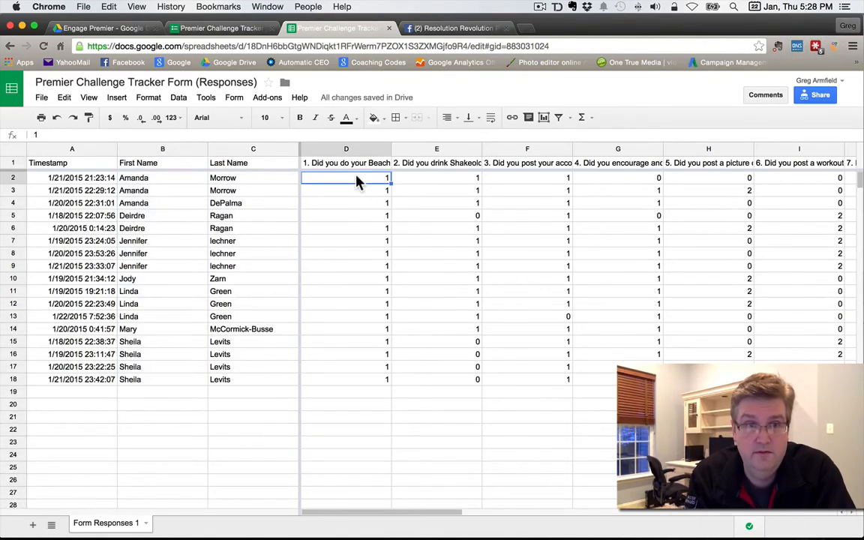
drag(356, 180, 673, 199)
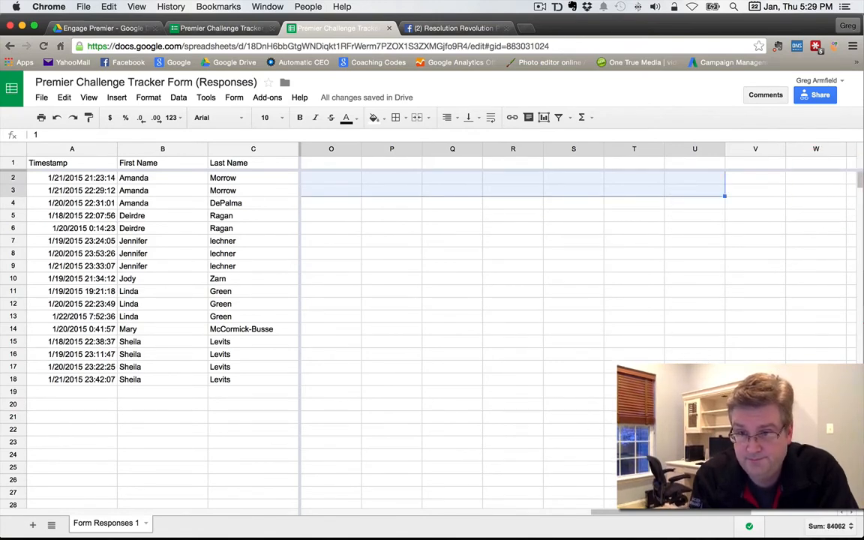
scroll(452, 344, right, 5)
scroll(451, 347, left, 10)
scroll(452, 346, down, 1)
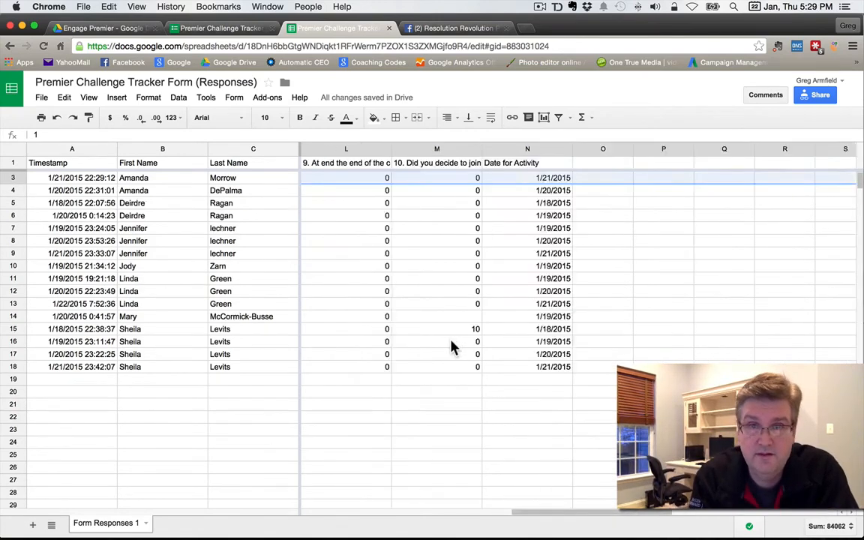
scroll(451, 347, up, 1)
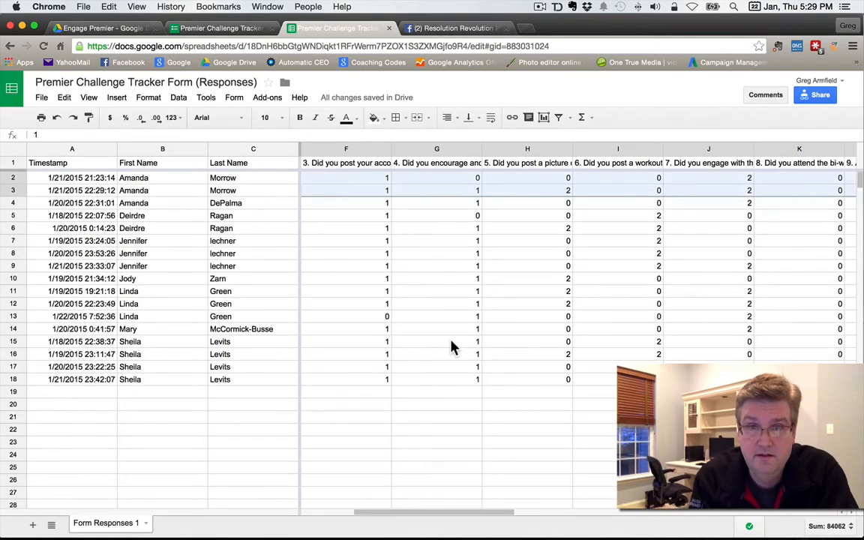
click(426, 241)
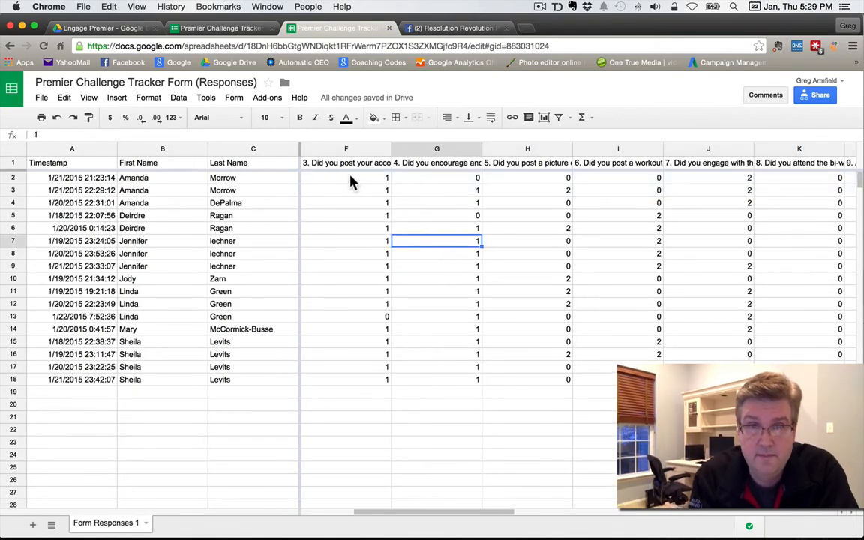
Select the points in F2:K3 to read their sum, and do the same for the points in F7:K9.
drag(353, 182, 789, 193)
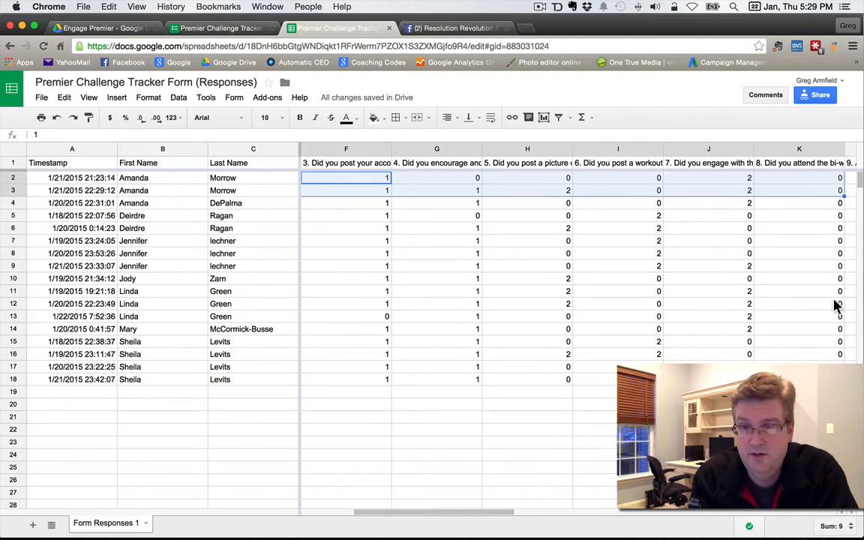
click(838, 529)
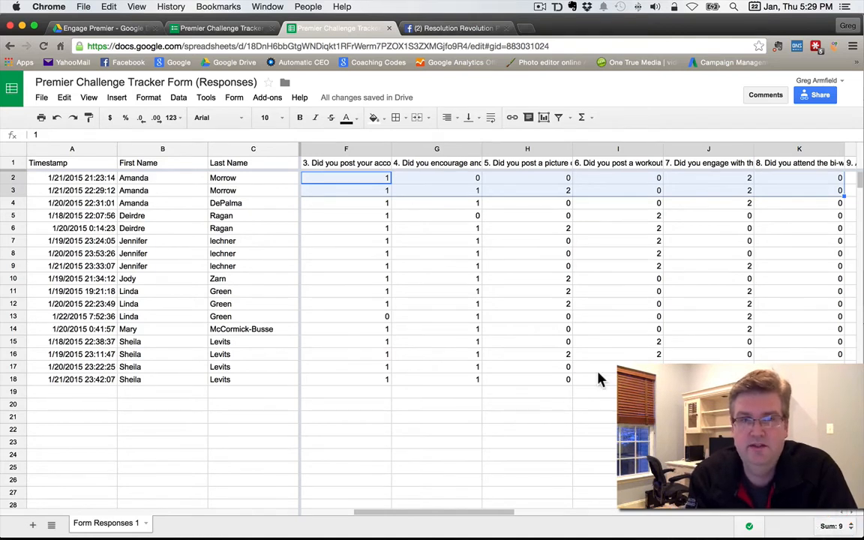
click(366, 252)
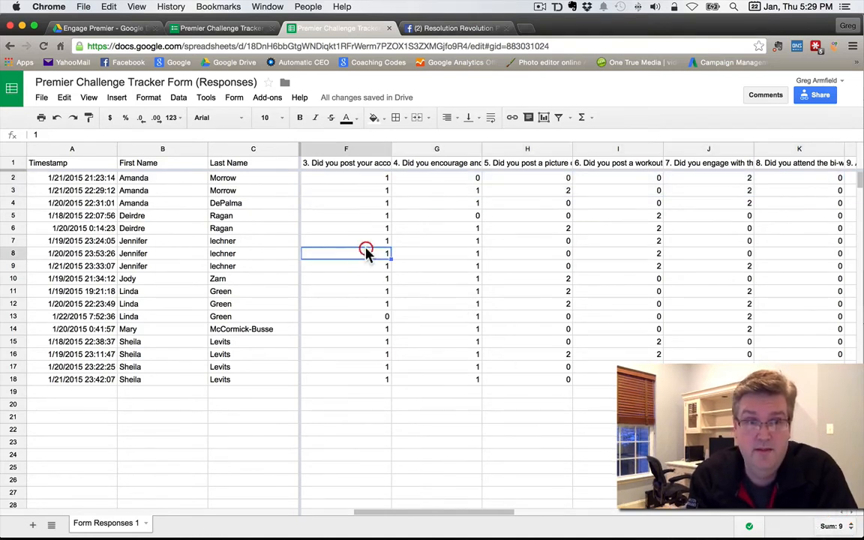
drag(336, 240, 801, 274)
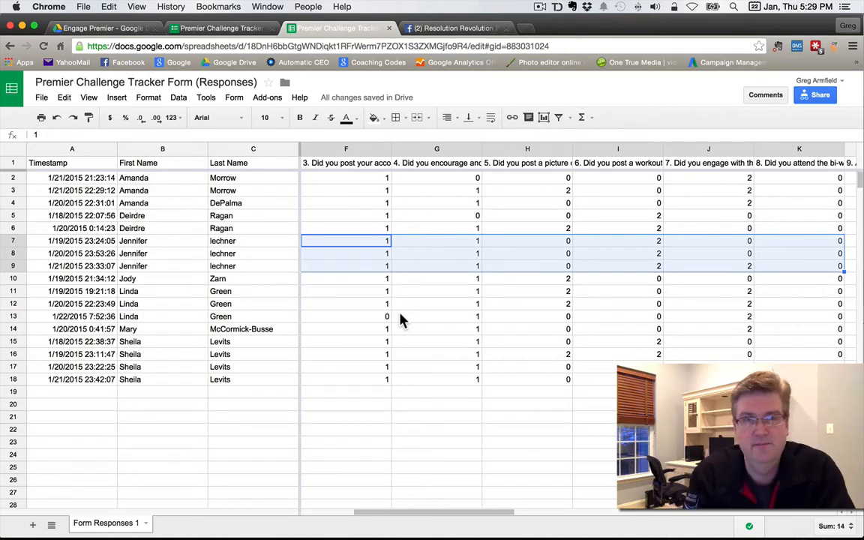
Switch to the Engage Premier folder in Google Drive and create a new Google Form in that shared folder.
click(110, 28)
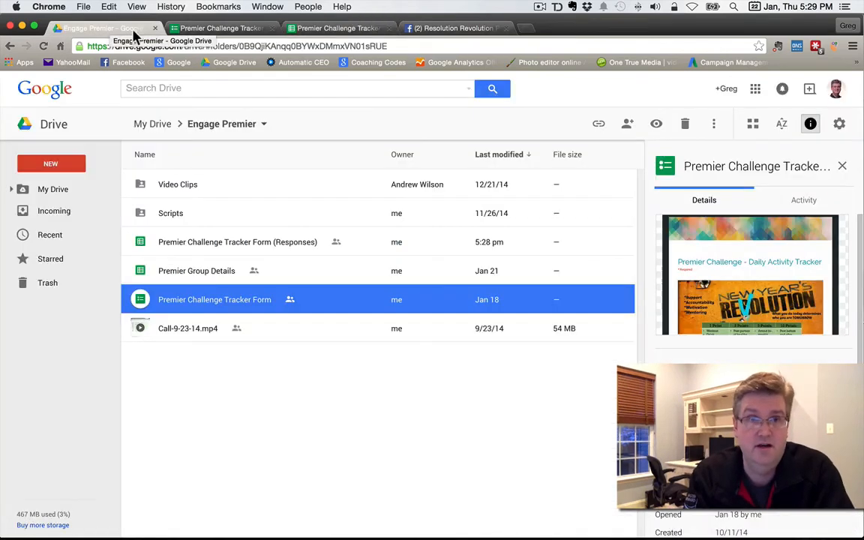
click(53, 165)
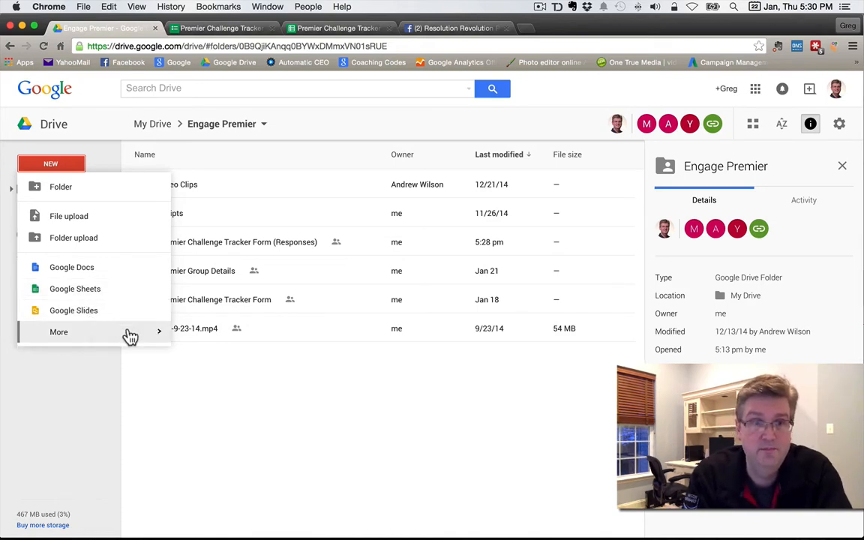
mouse_move(147, 340)
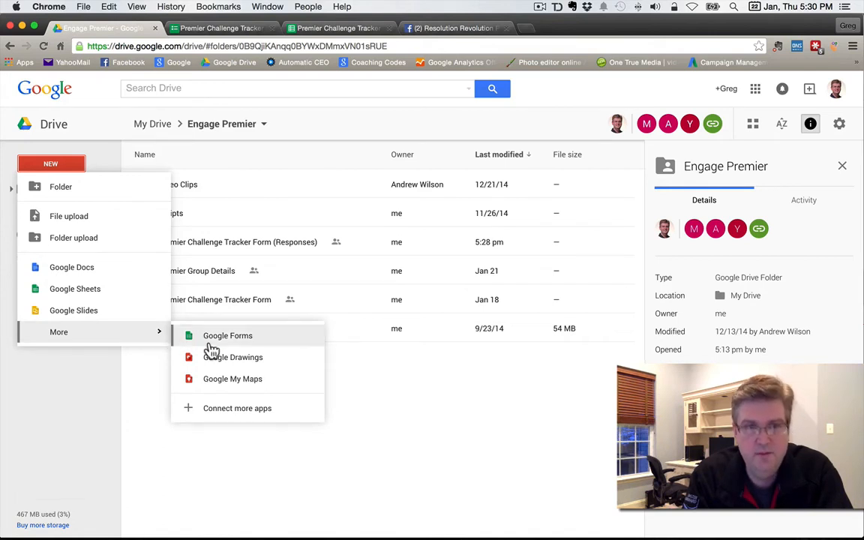
click(269, 343)
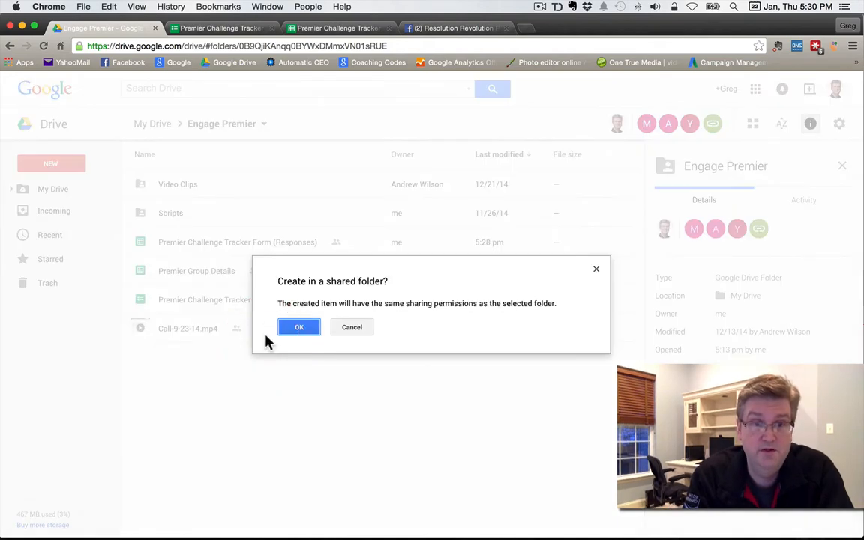
click(310, 331)
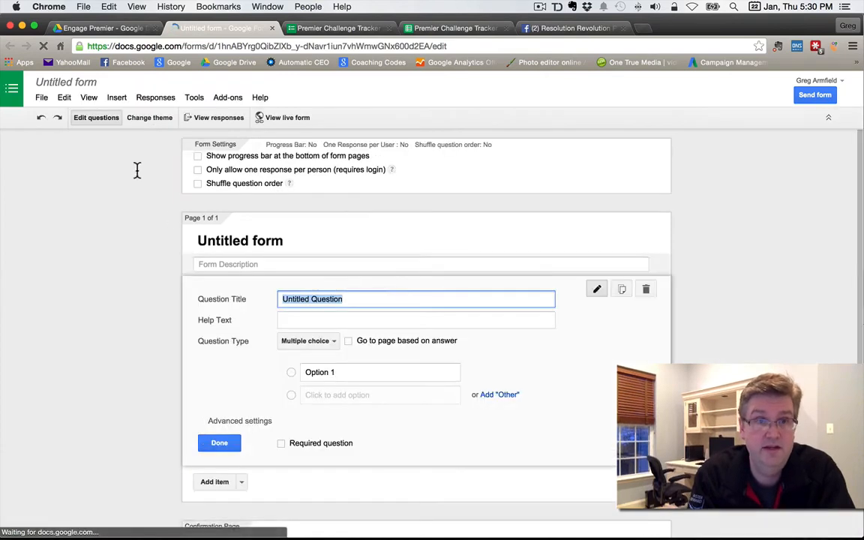
Rename the untitled form as Test Form.
click(81, 84)
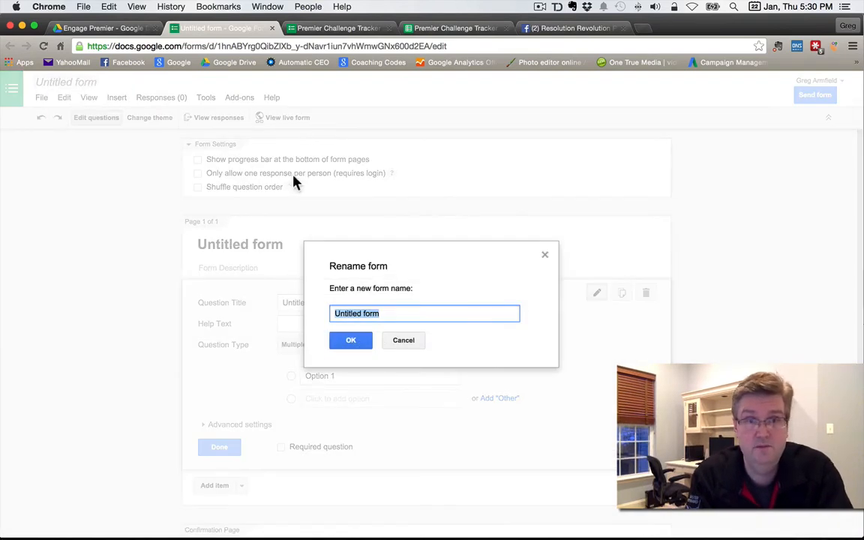
text(Test )
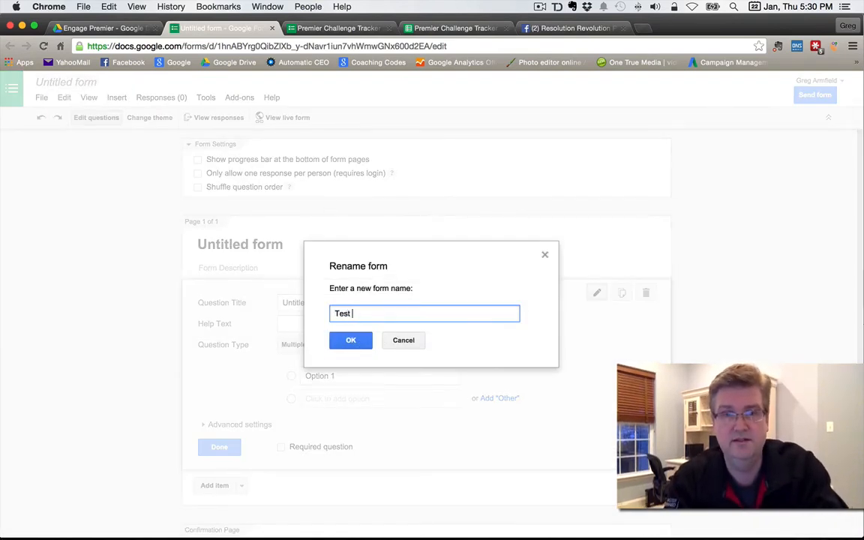
text(Form)
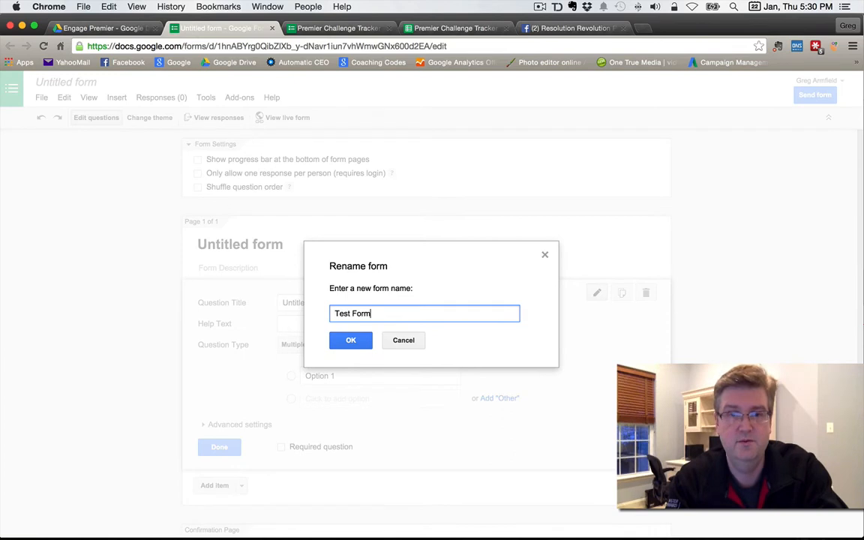
click(364, 344)
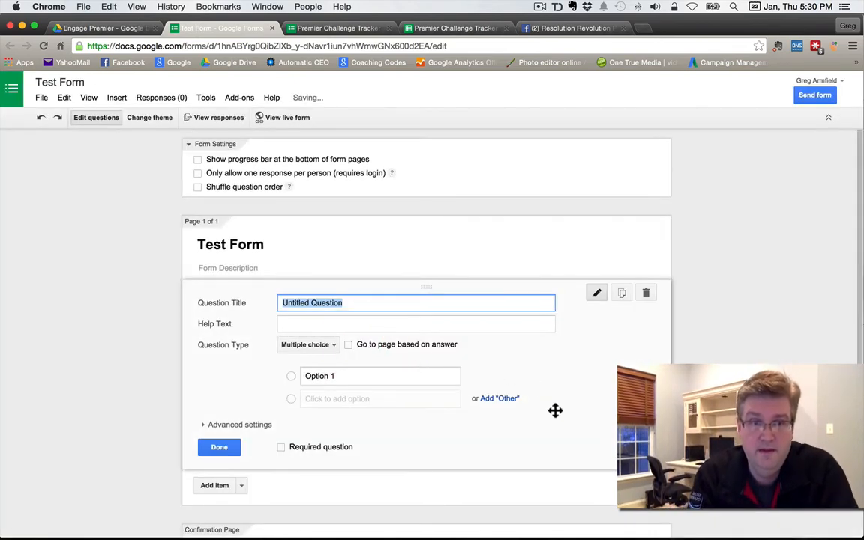
Title the form's first question "Frist Name" and leave its help text empty.
scroll(556, 410, down, 1)
scroll(555, 410, down, 1)
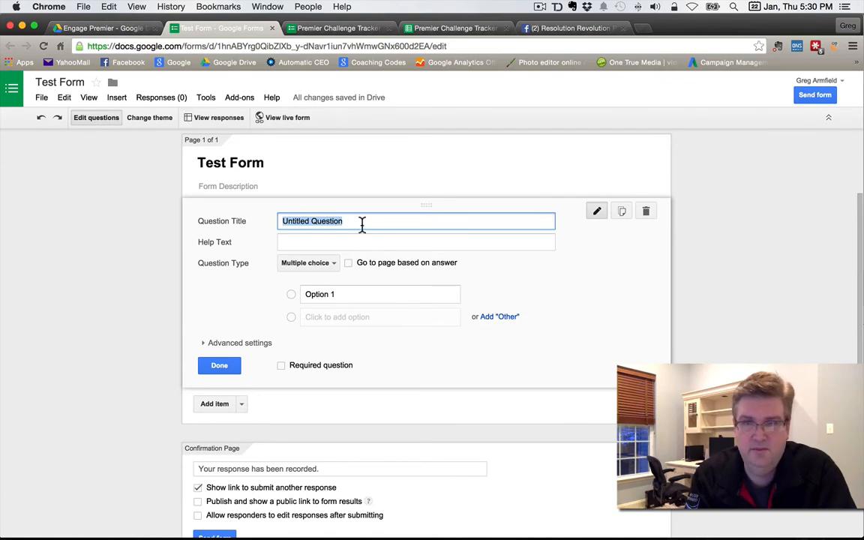
click(336, 264)
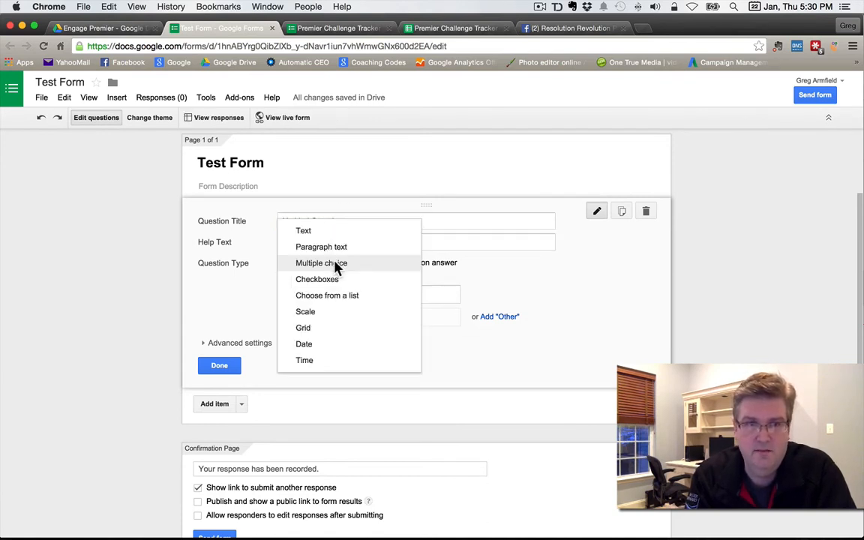
click(566, 291)
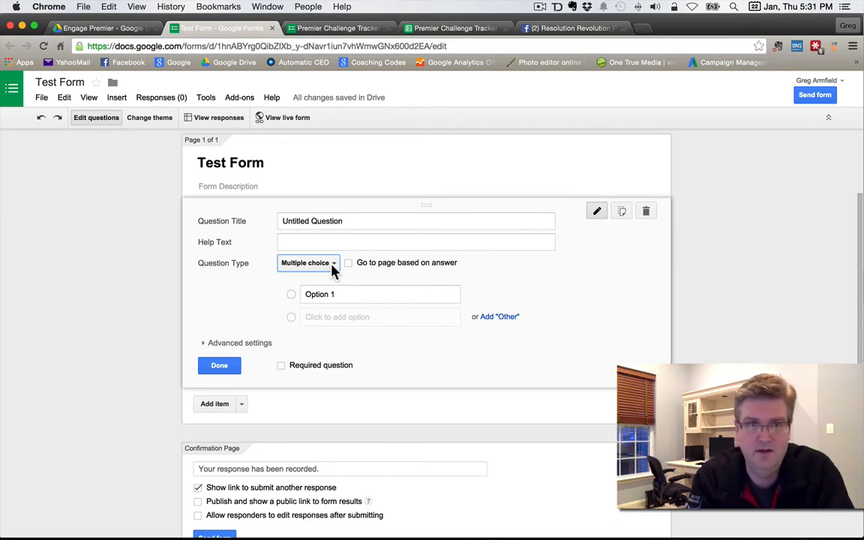
drag(345, 222, 263, 211)
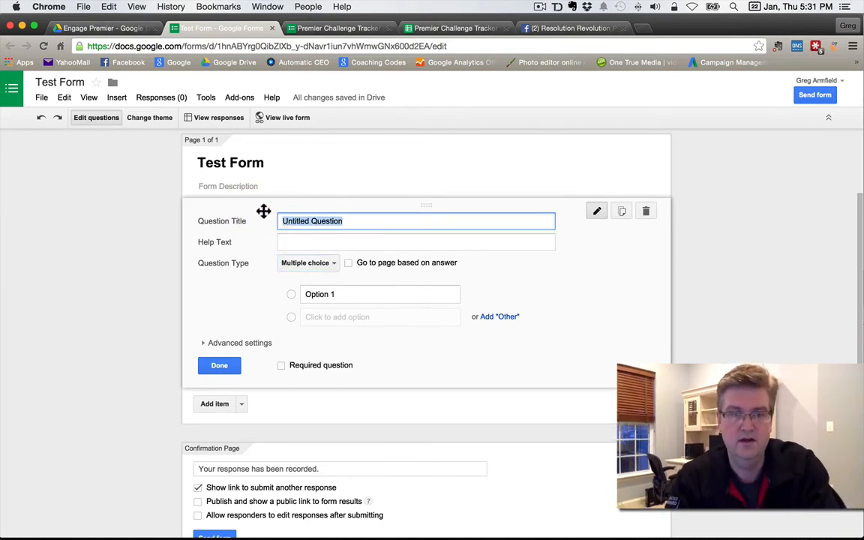
text(Na)
key(BackSpace)
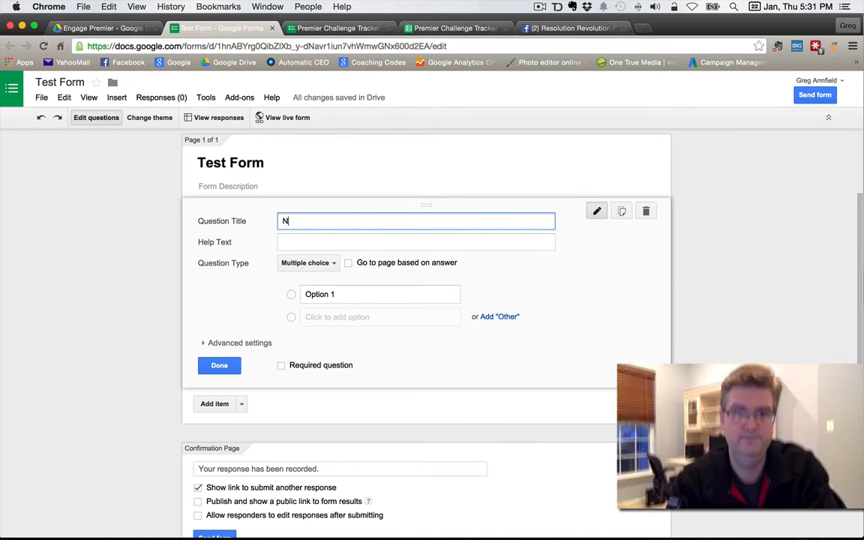
key(BackSpace)
text(Frist Na)
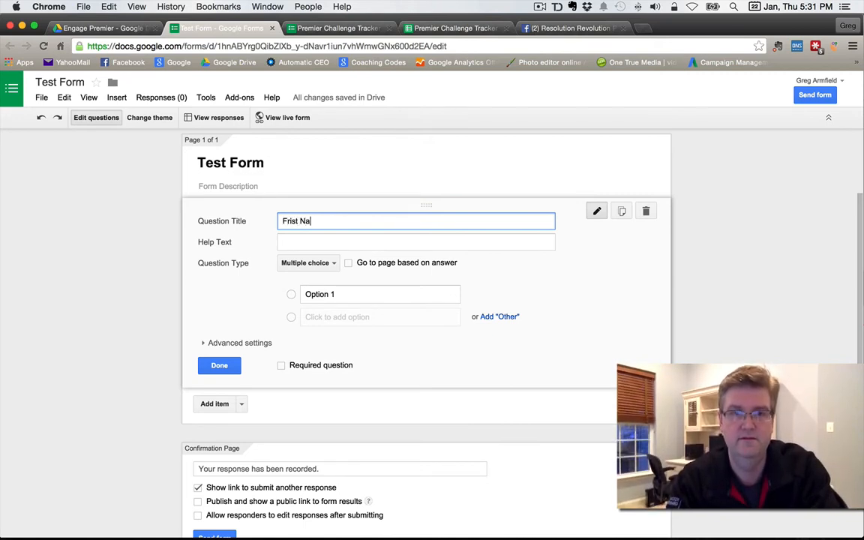
text(me)
key(Tab)
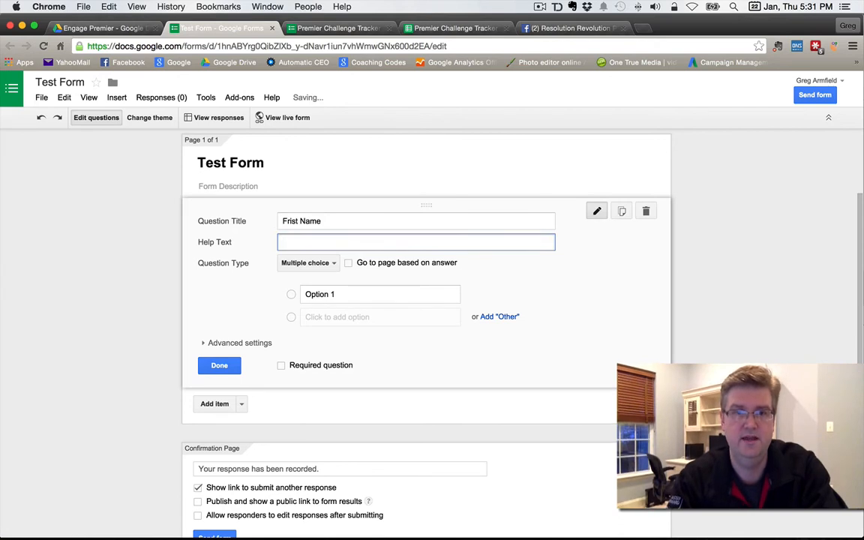
Set the Frist Name question's type to Text and finish editing it.
click(332, 265)
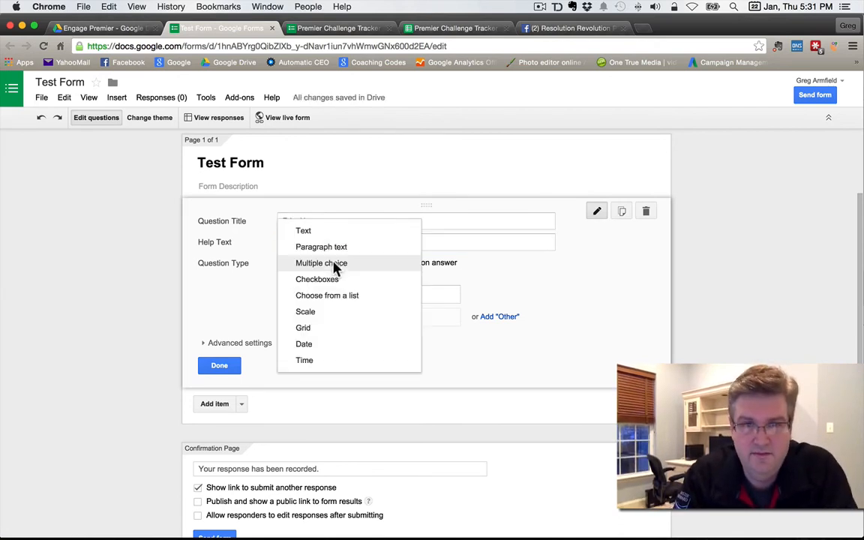
click(330, 234)
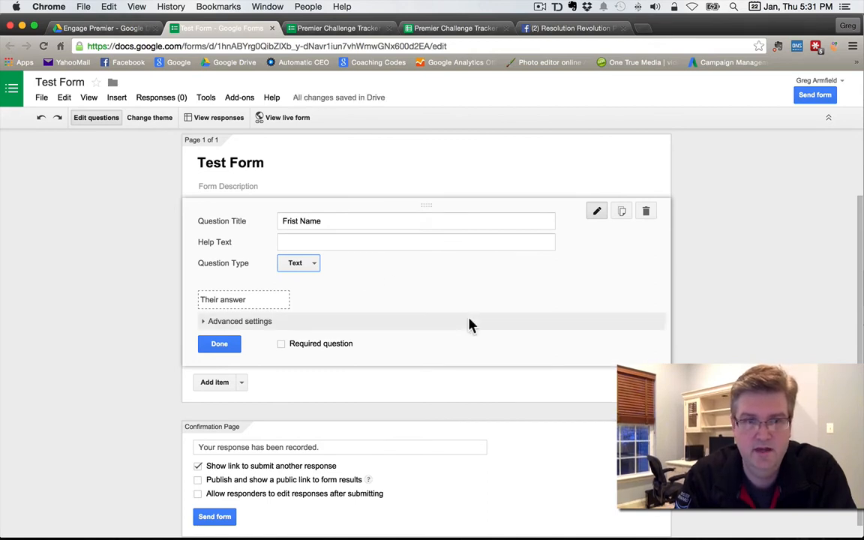
click(229, 347)
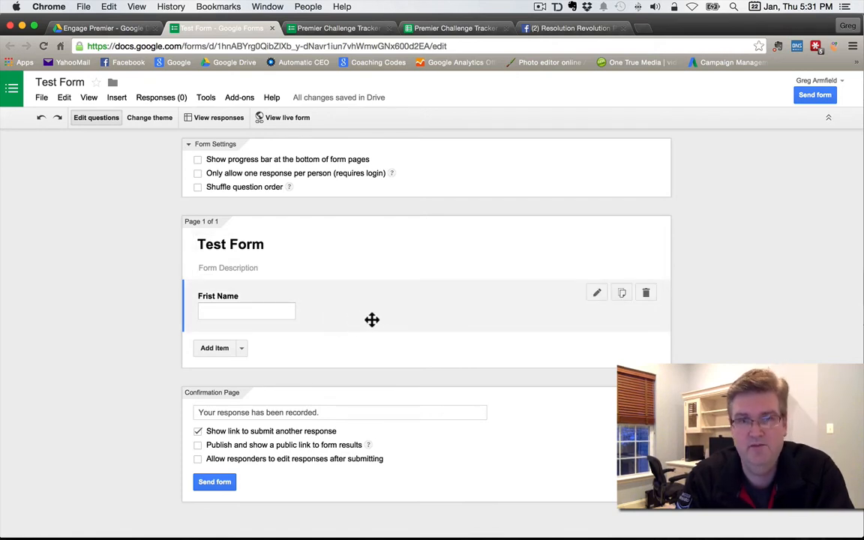
Duplicate the Frist Name question, retitle the copy "Last Name" and finish editing it.
click(622, 293)
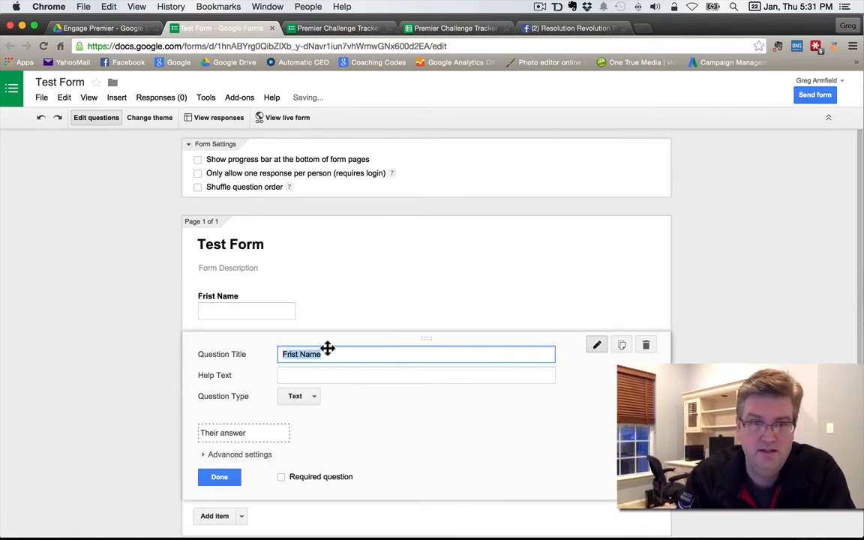
click(289, 355)
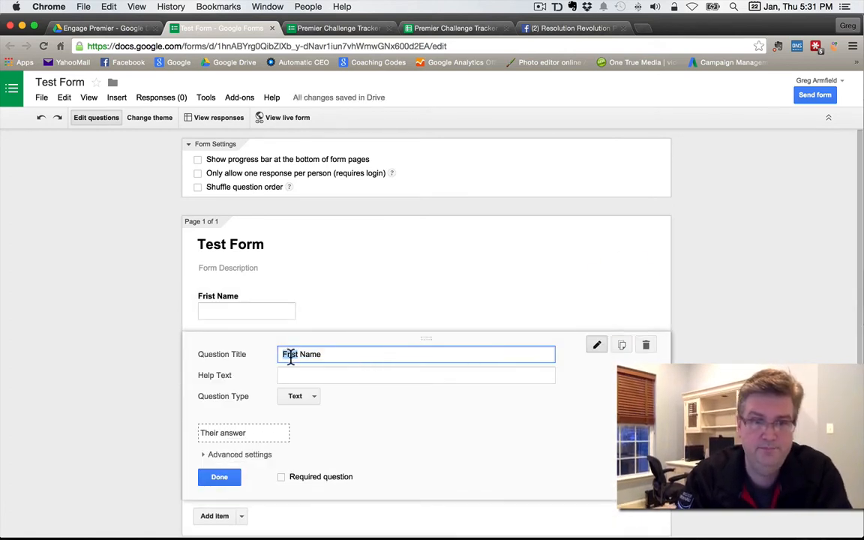
double_click(291, 354)
text(Last)
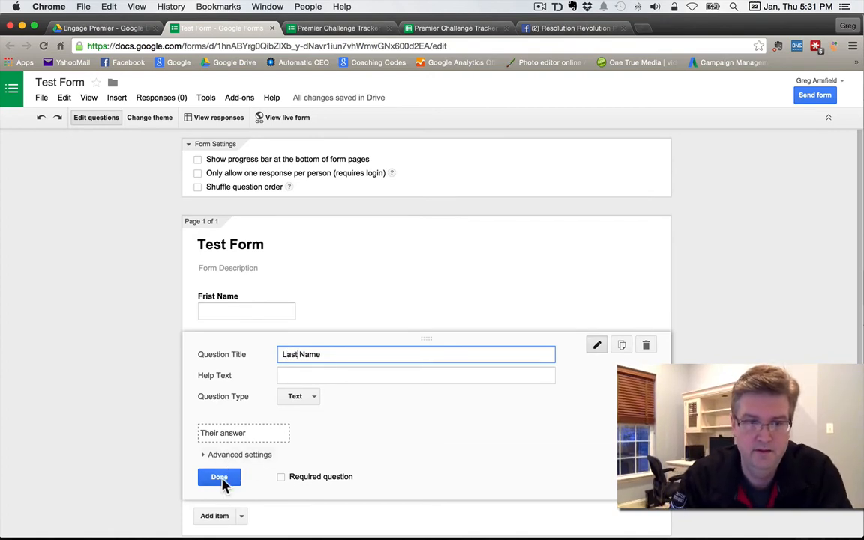
click(220, 478)
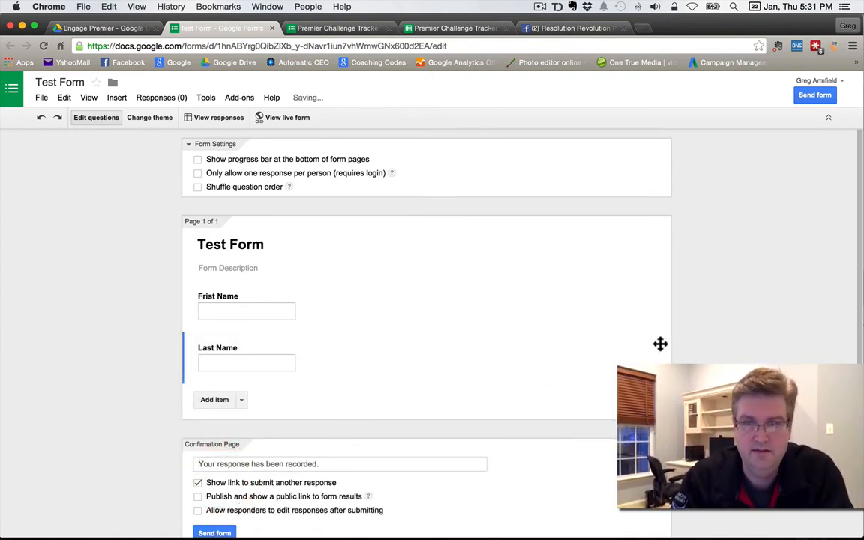
Duplicate the Last Name question and retitle the copy "Did you drink your shakeology?".
click(623, 347)
scroll(496, 432, down, 3)
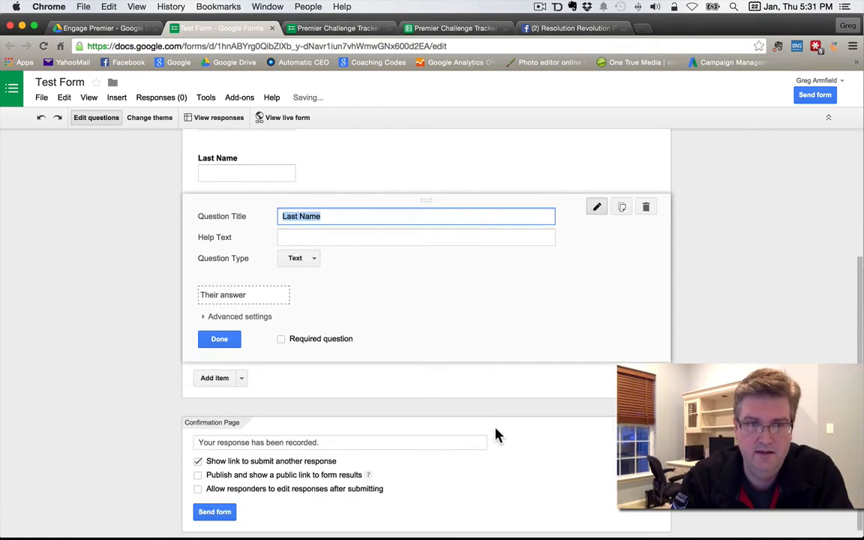
text(D)
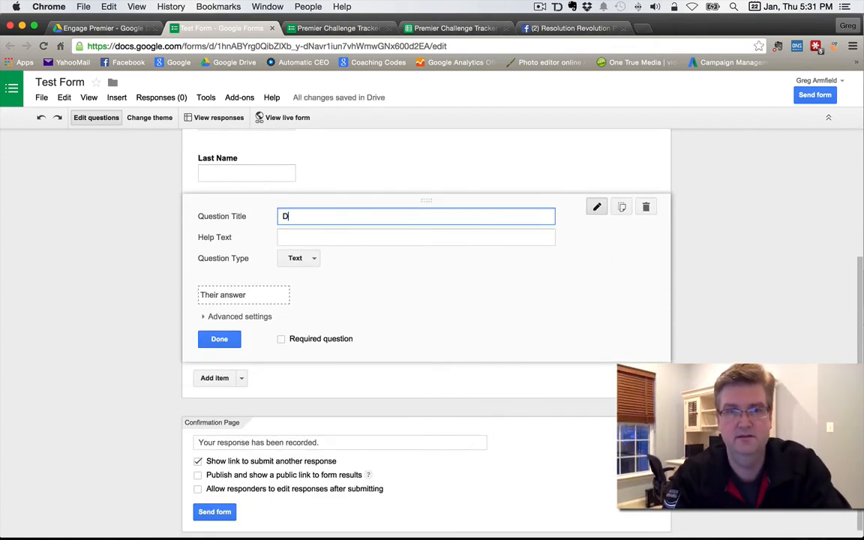
text(id you )
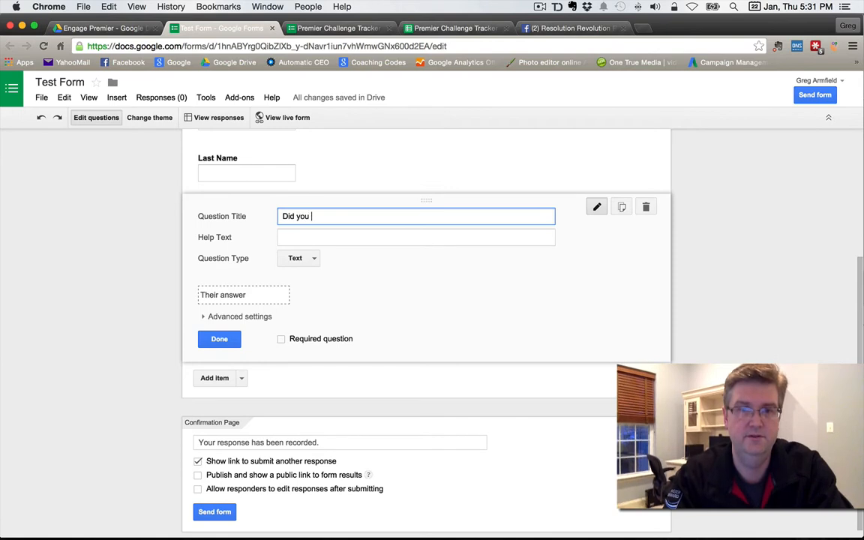
text(drink your s)
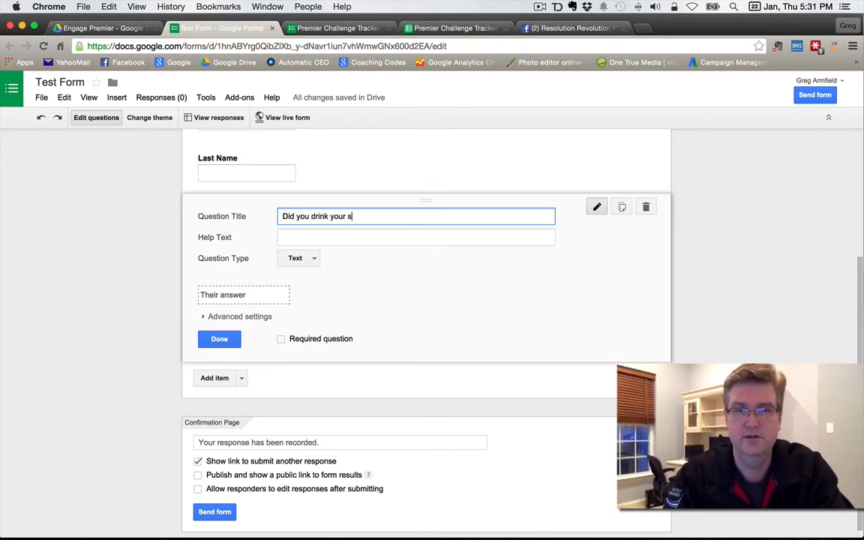
text(hakeology?)
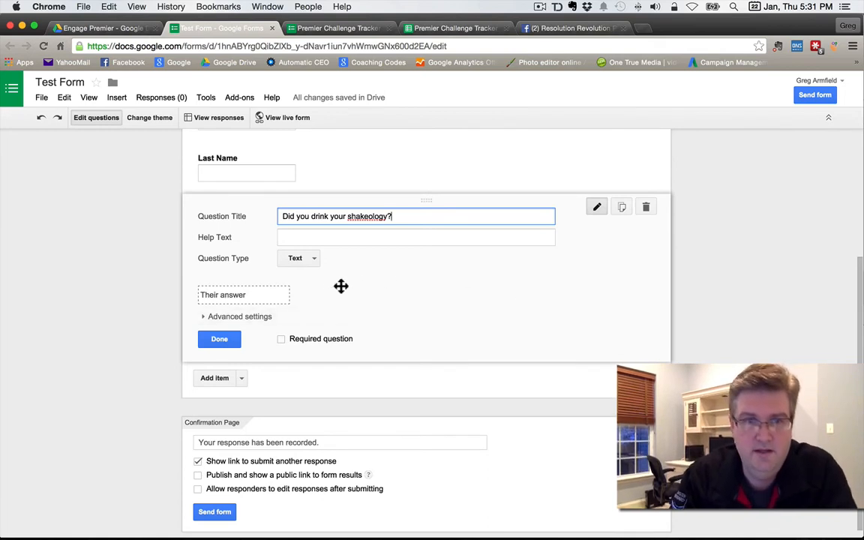
Make the shakeology question a required multiple choice question with the options Yes and No, and finish editing it.
click(312, 261)
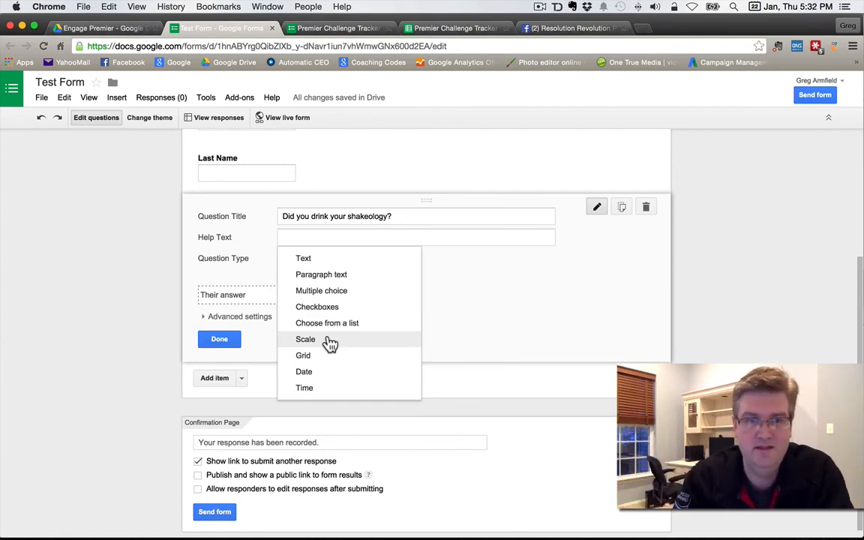
click(346, 291)
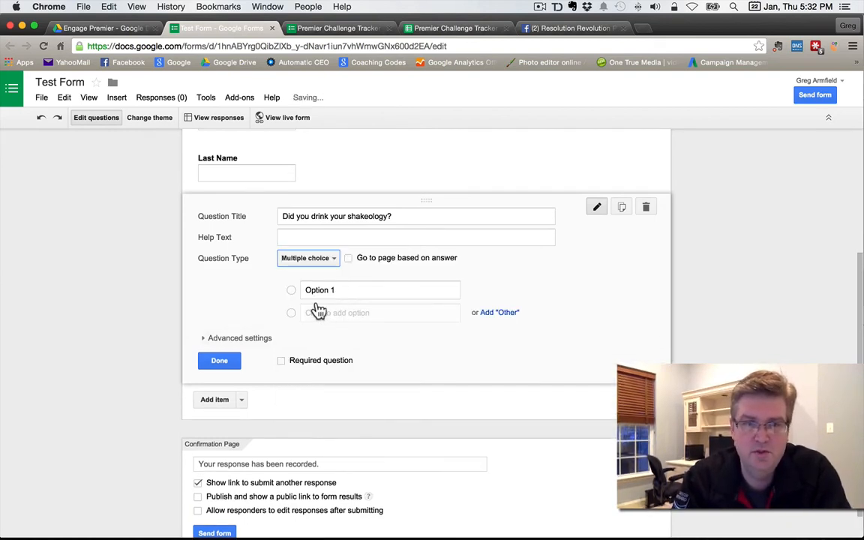
click(341, 291)
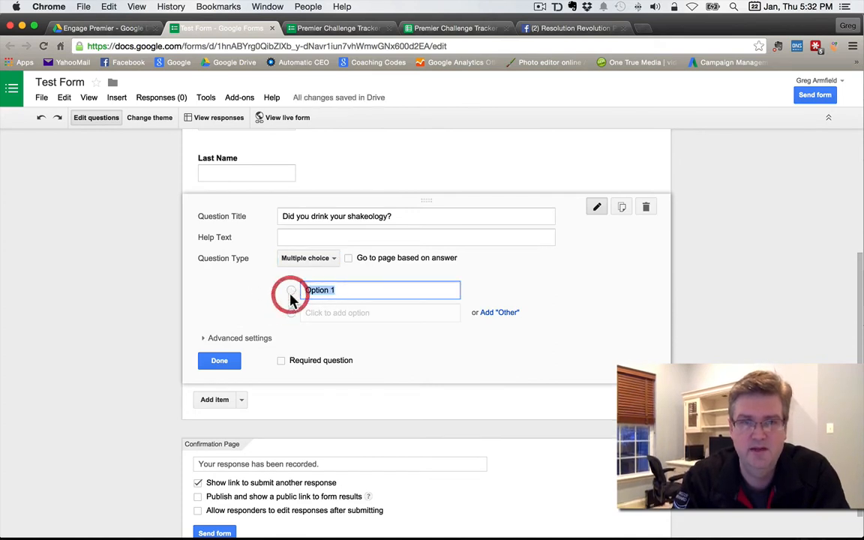
text(Yes)
key(Return)
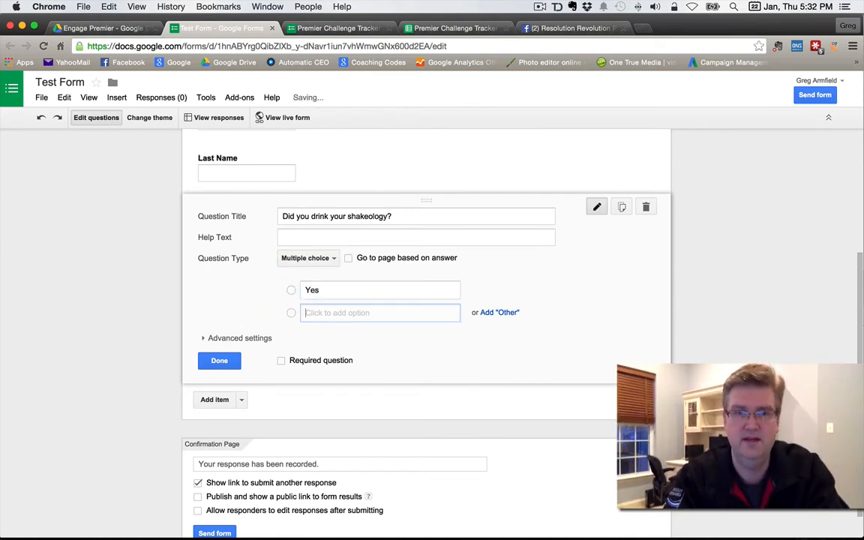
text(No)
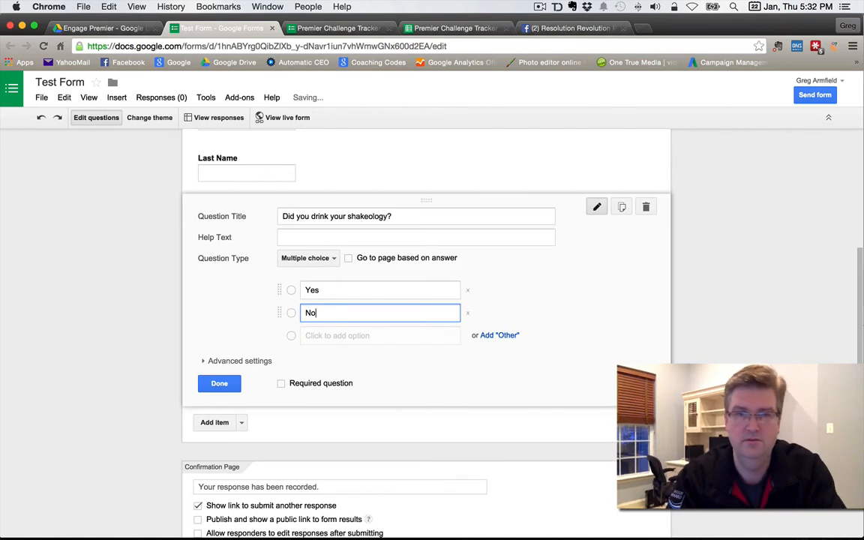
click(281, 384)
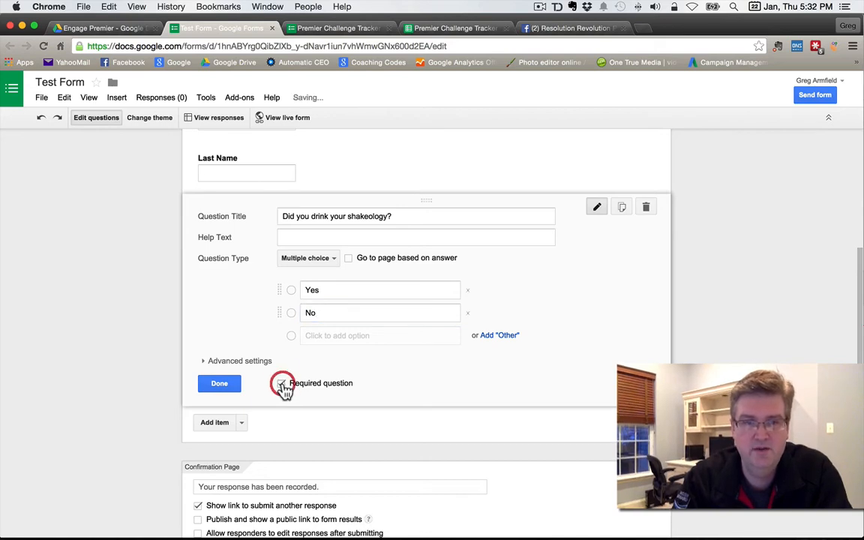
click(219, 384)
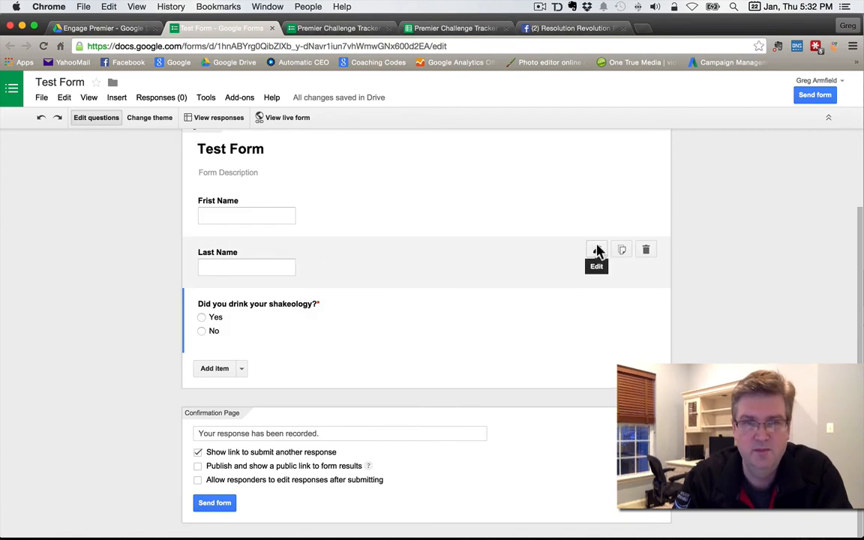
Make the Last Name and Frist Name questions required and finish editing each one.
click(597, 250)
click(279, 384)
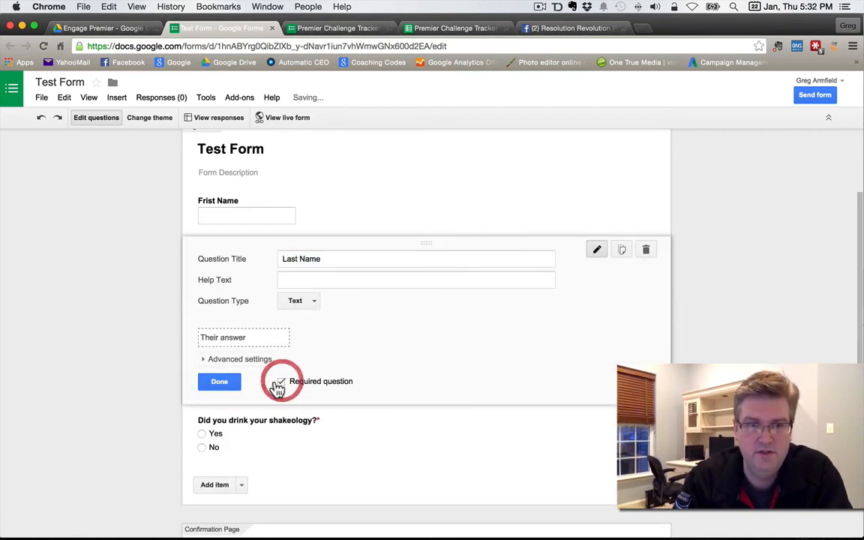
click(232, 384)
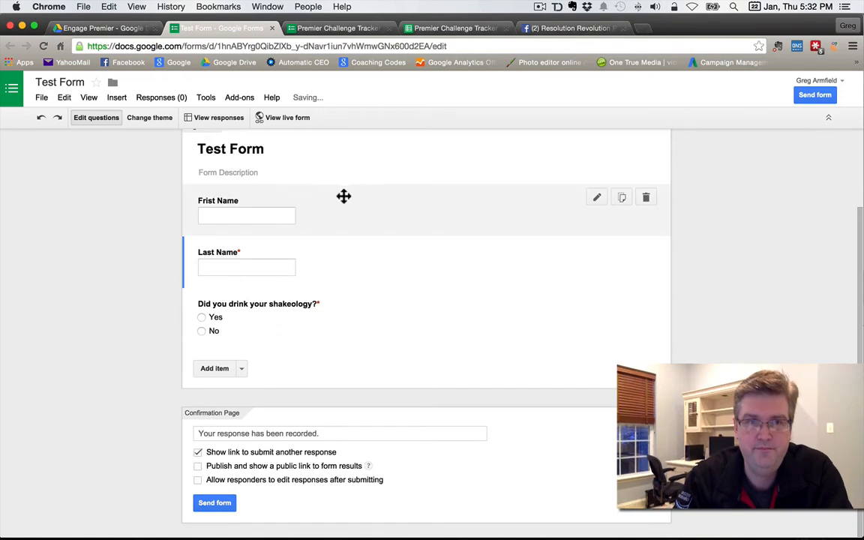
click(597, 197)
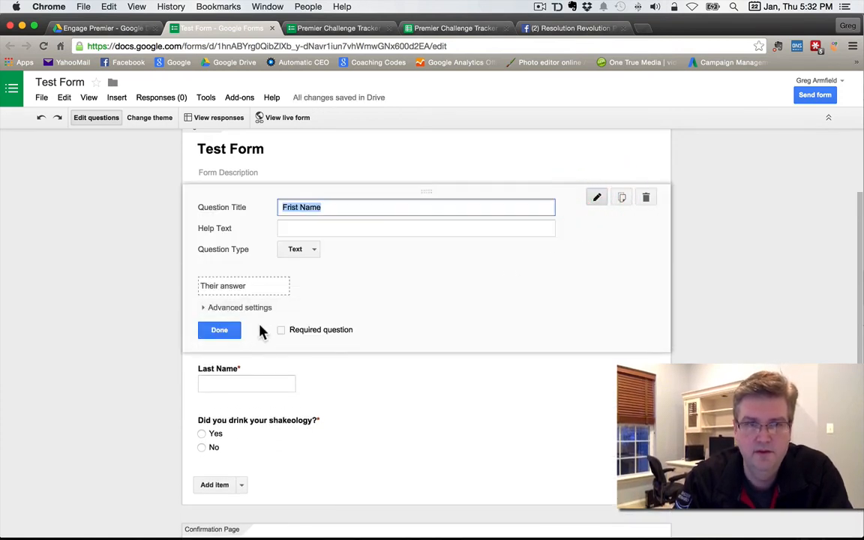
click(281, 331)
click(219, 334)
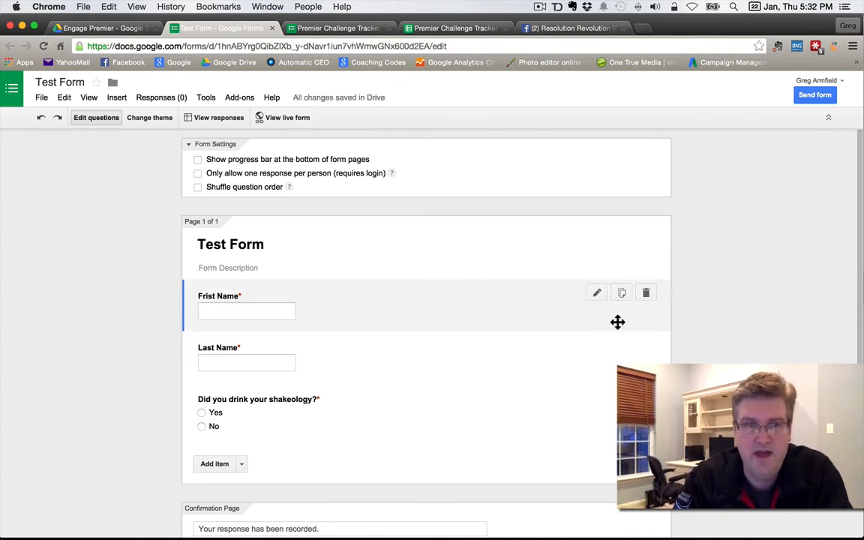
Add a blank multiple choice question at the end of the form, below the shakeology question.
scroll(618, 322, down, 3)
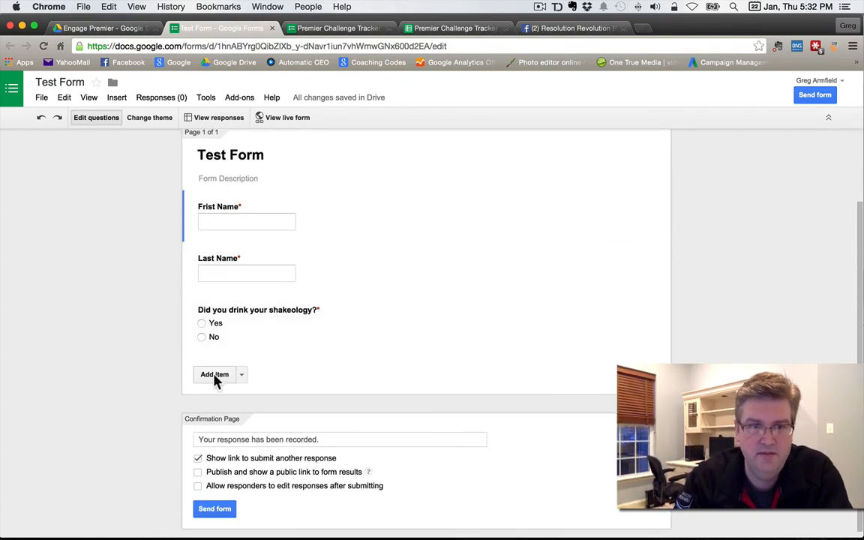
click(214, 376)
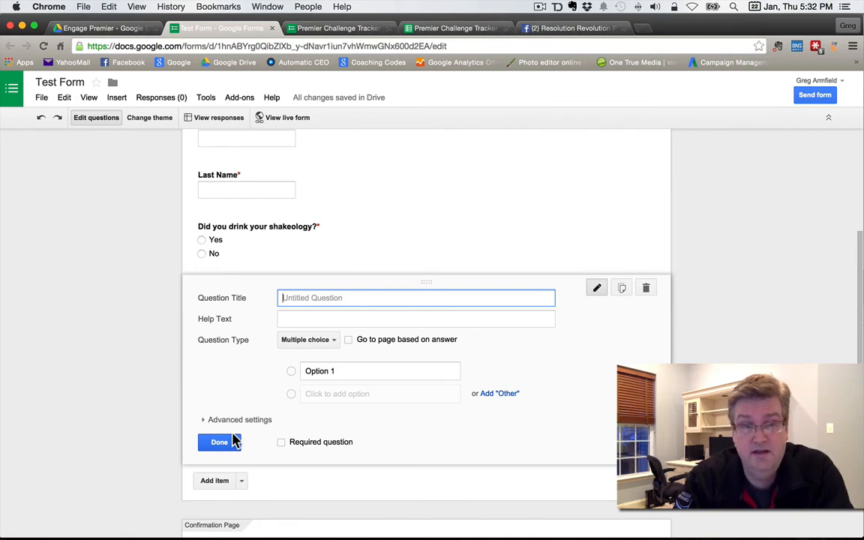
View the form's image insertion options and close the dialog without inserting an image.
scroll(232, 441, up, 5)
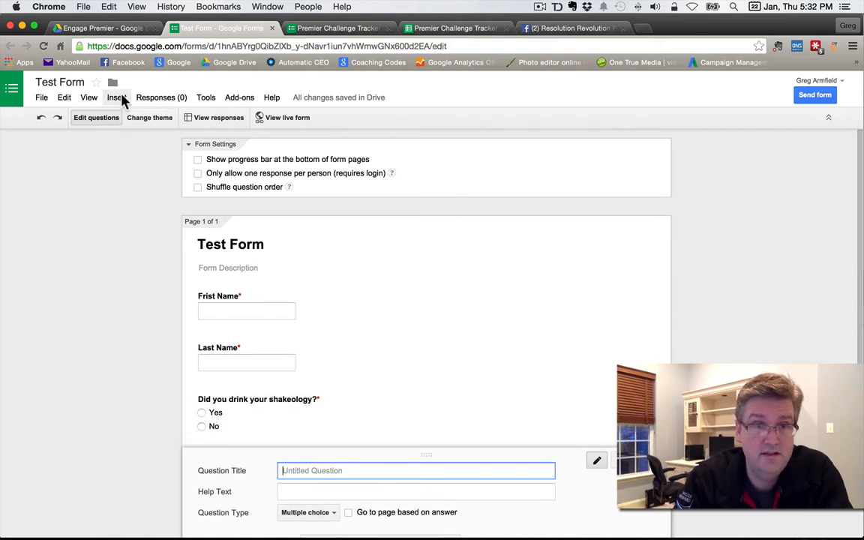
click(118, 98)
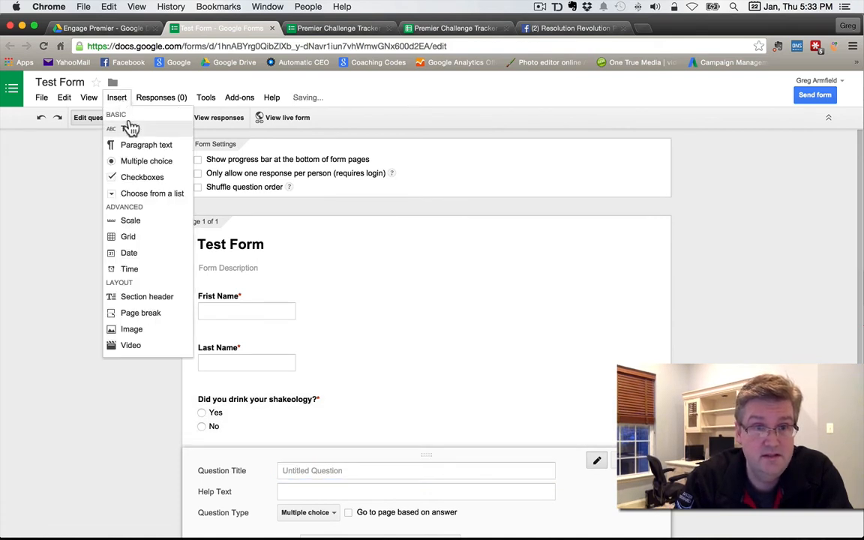
click(159, 336)
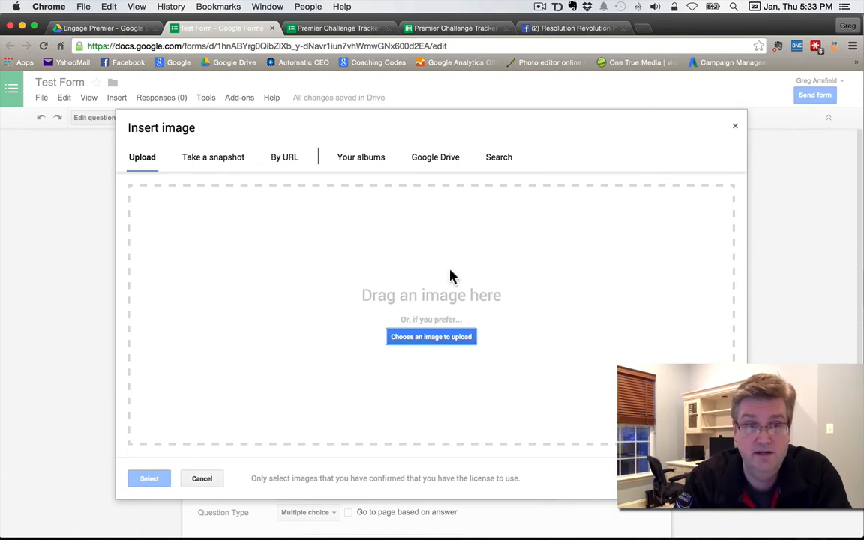
click(203, 479)
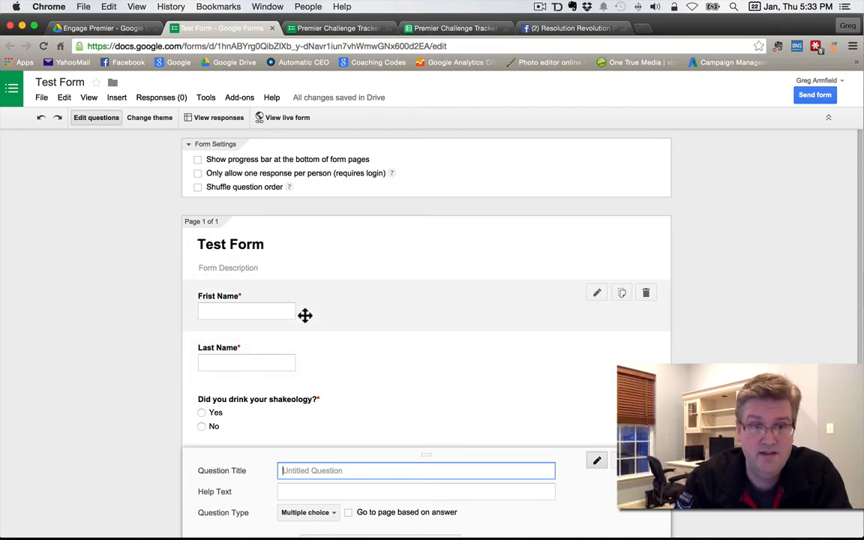
Move the Frist Name question below the shakeology question, and check the live form before returning to the form editor.
drag(305, 314, 308, 416)
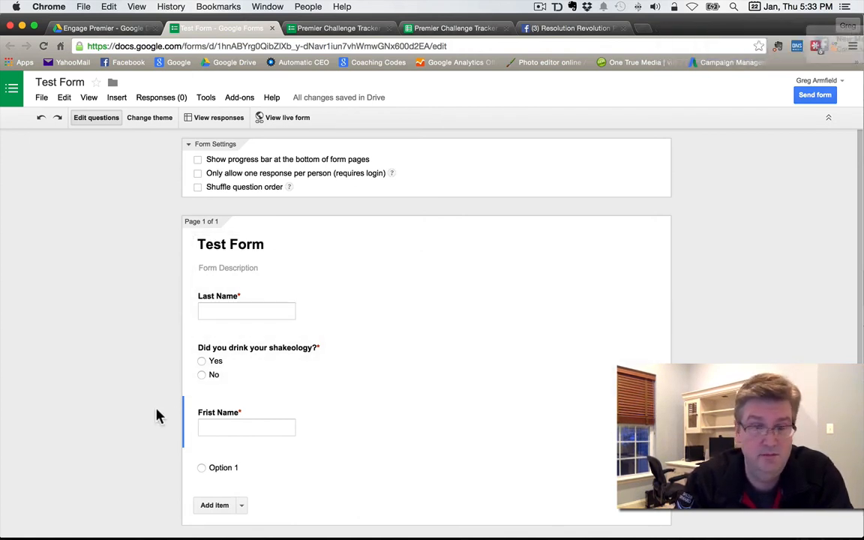
scroll(158, 416, down, 2)
scroll(157, 417, up, 2)
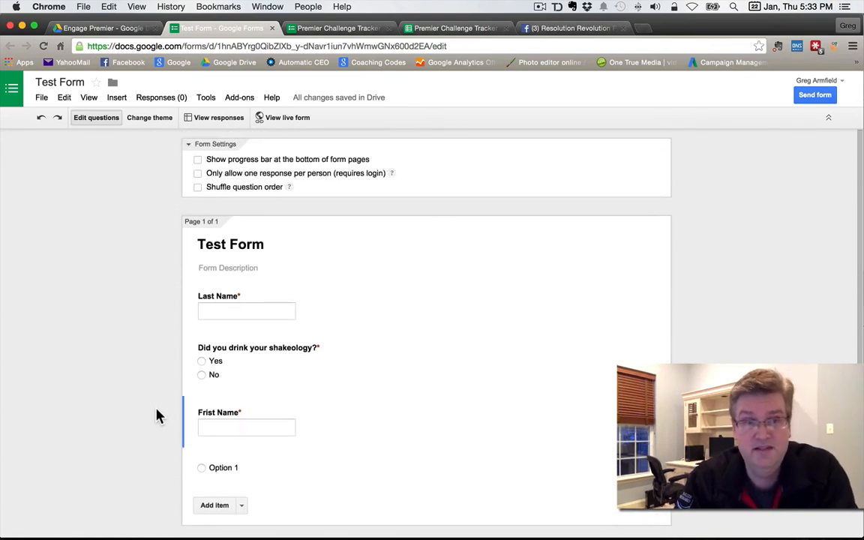
click(287, 120)
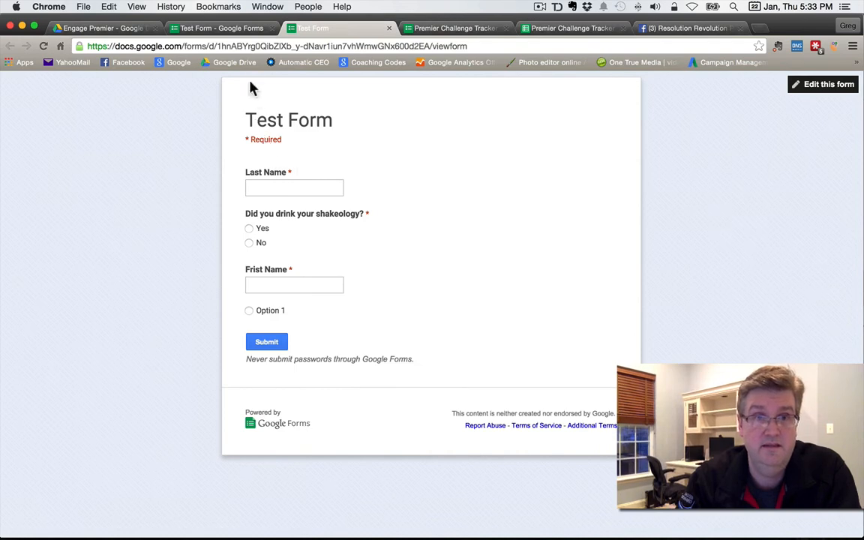
click(212, 27)
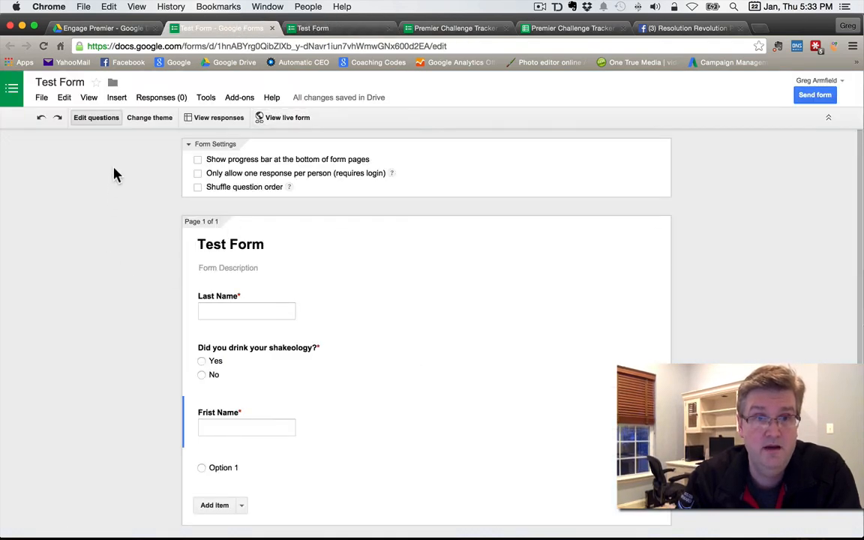
Browse the default themes and apply the night-sky camping theme with the tent header to Test Form.
click(166, 119)
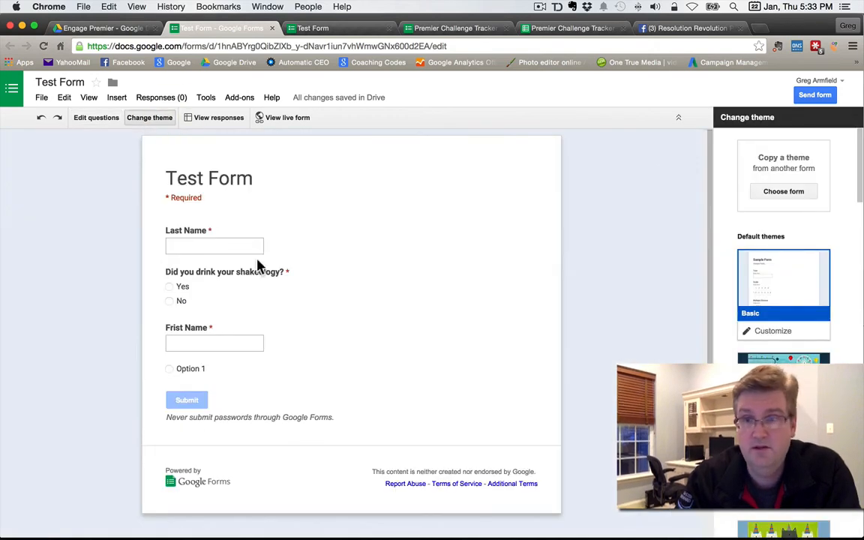
scroll(786, 352, down, 5)
scroll(786, 354, down, 10)
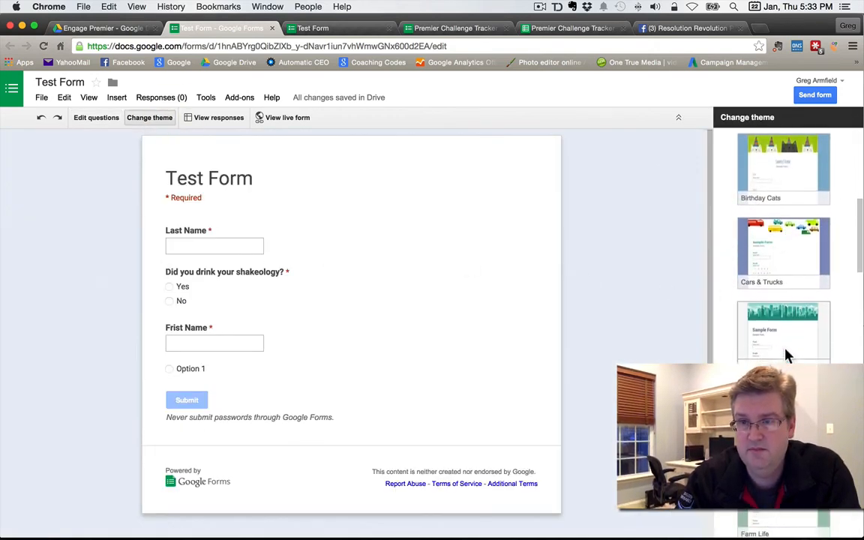
scroll(786, 356, down, 8)
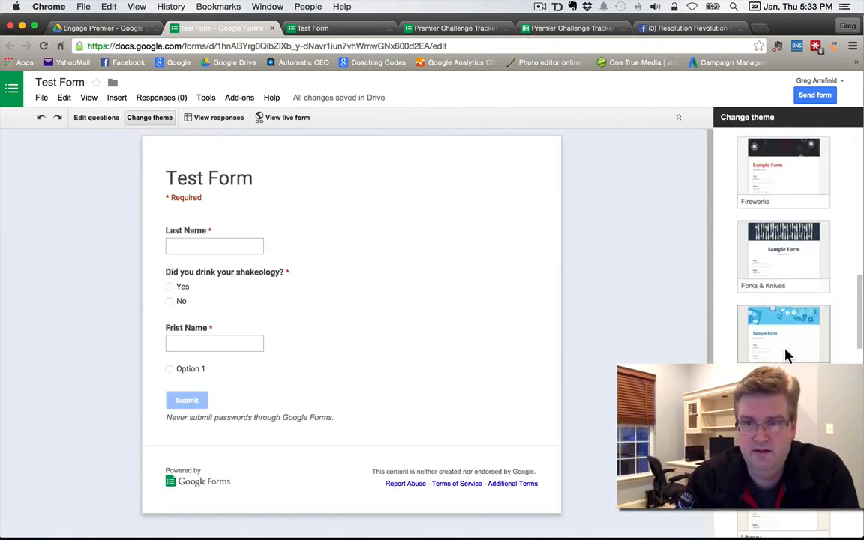
scroll(786, 356, down, 8)
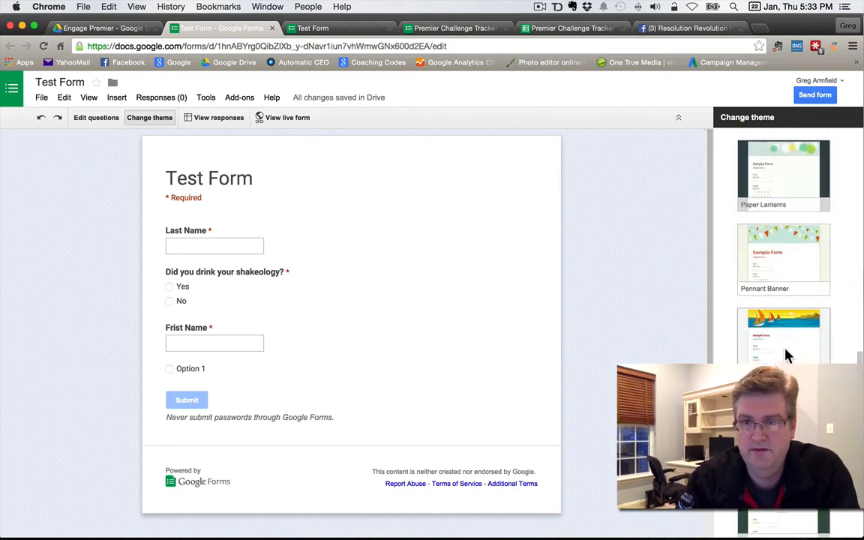
scroll(786, 356, down, 8)
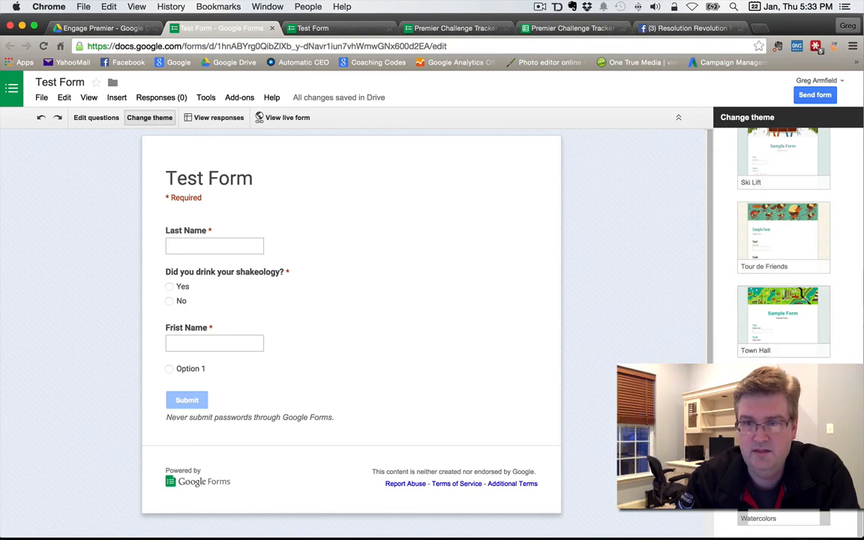
click(784, 398)
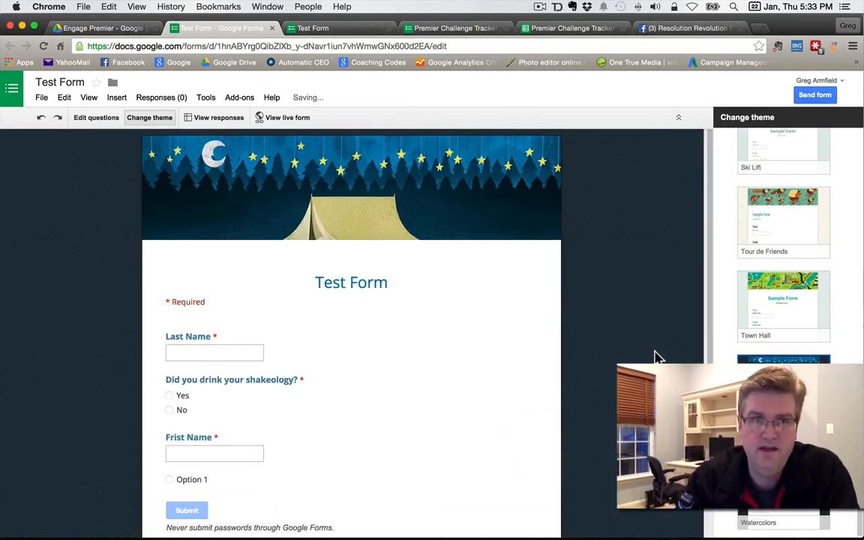
Open the sending options for Test Form, select the link to share and close the dialog.
click(825, 95)
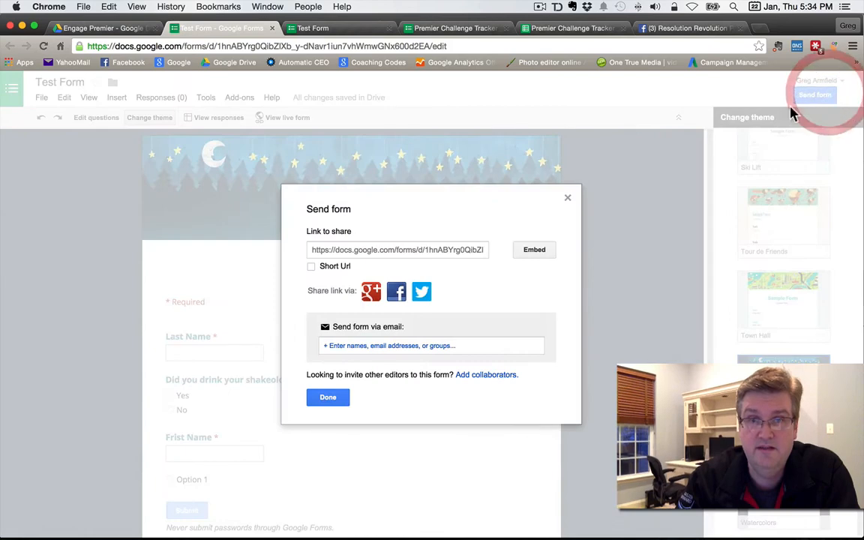
click(389, 248)
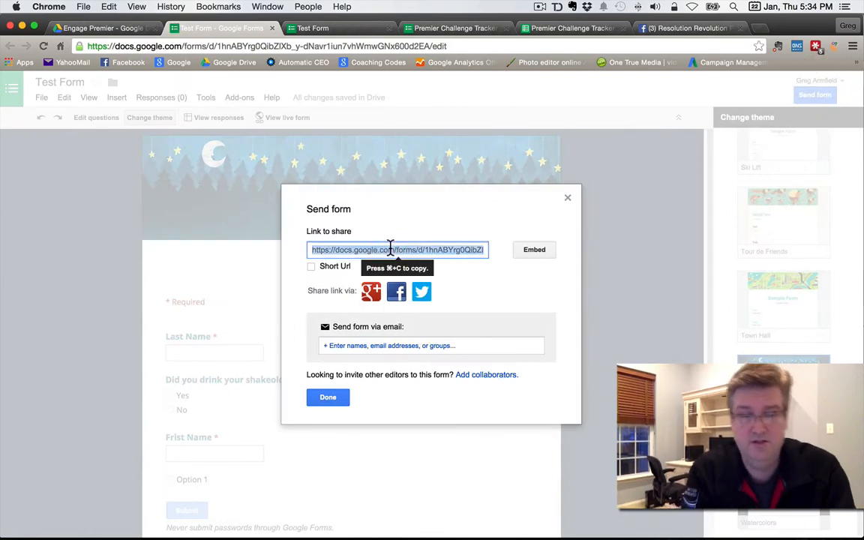
click(334, 397)
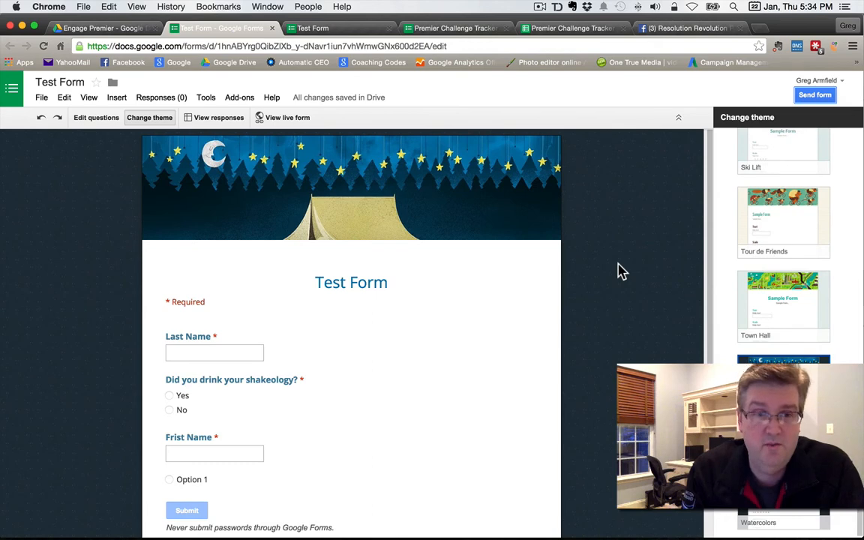
scroll(619, 272, down, 3)
scroll(620, 272, up, 3)
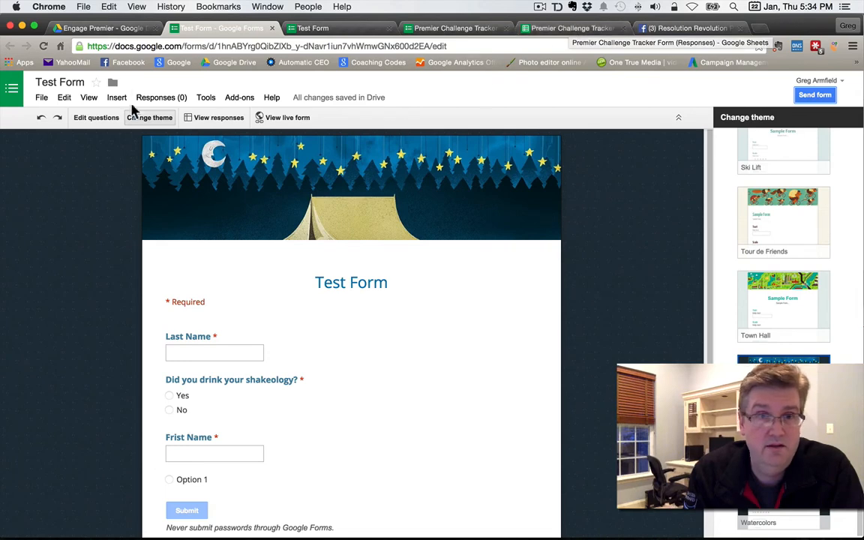
View the options for changing the form's response destination and cancel the dialog.
click(163, 98)
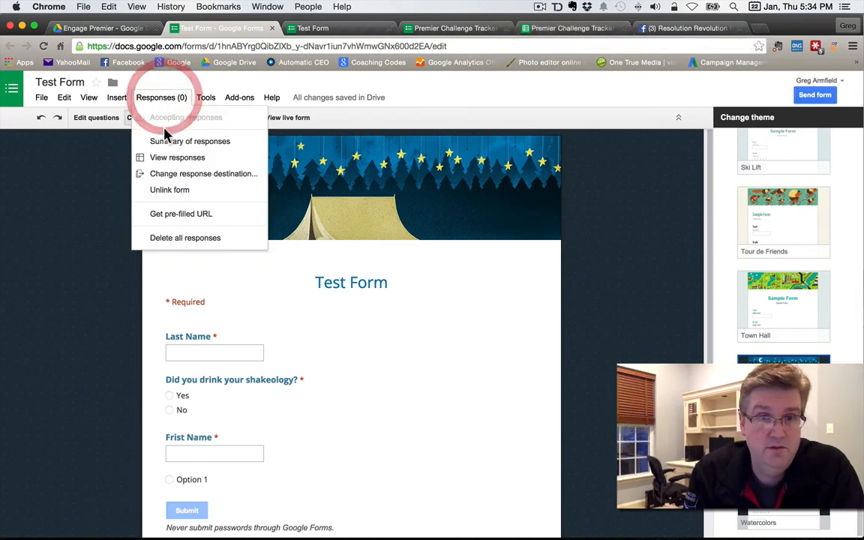
click(177, 173)
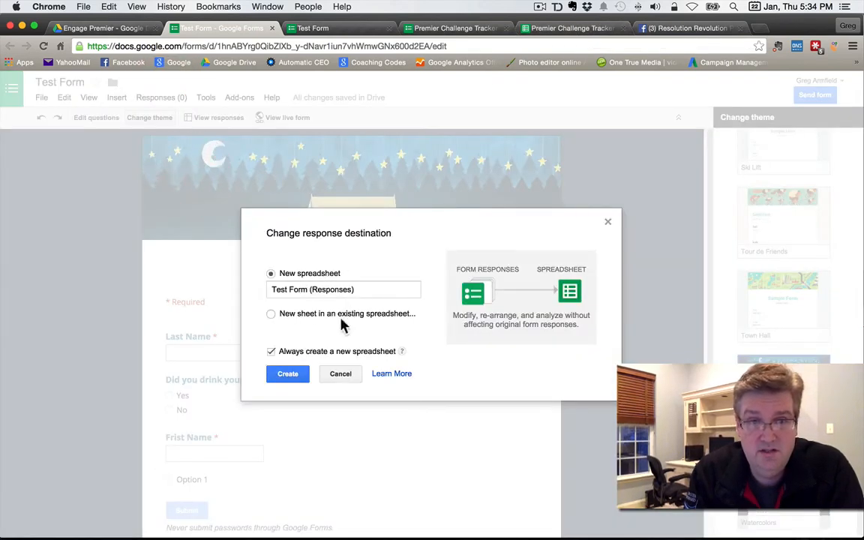
click(348, 373)
Look at the Premier Challenge Tracker Form and its responses spreadsheet.
click(450, 28)
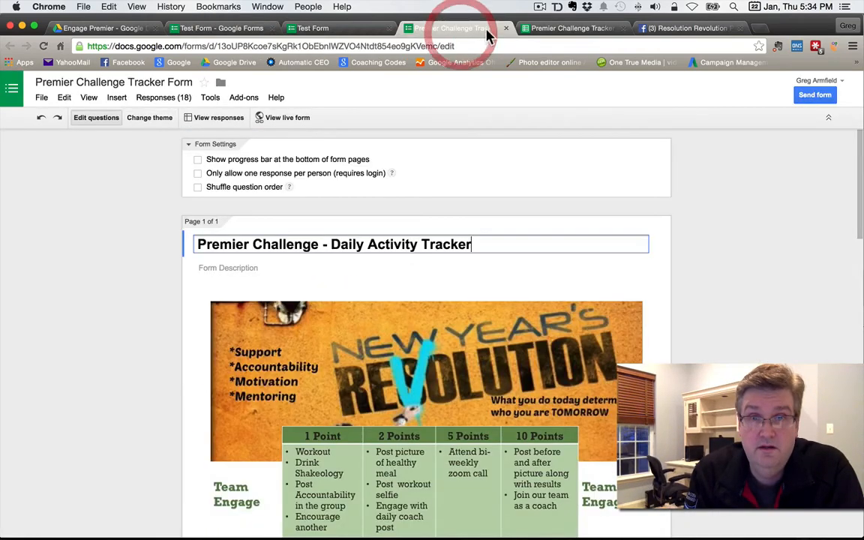
click(553, 30)
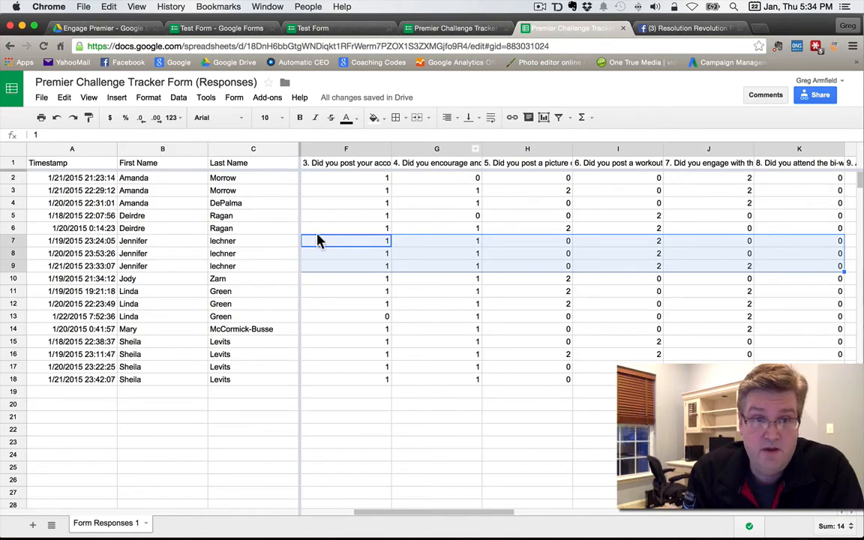
click(449, 245)
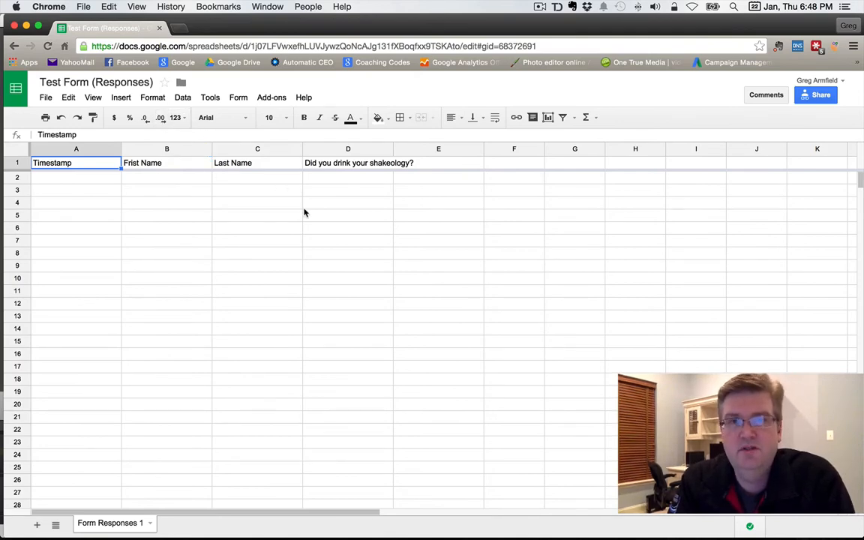
Draft a notification rule in the Test Form (Responses) sheet that emails right away when a user submits a form, and cancel it.
click(184, 100)
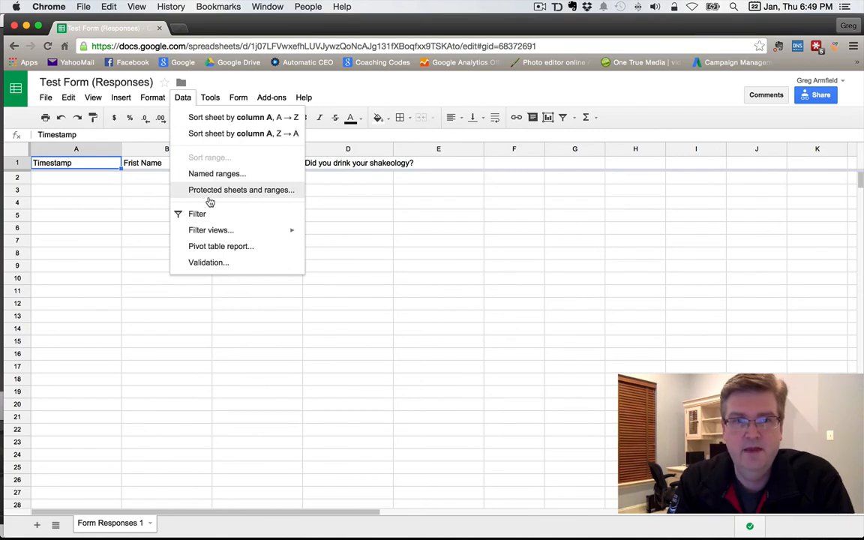
mouse_move(216, 98)
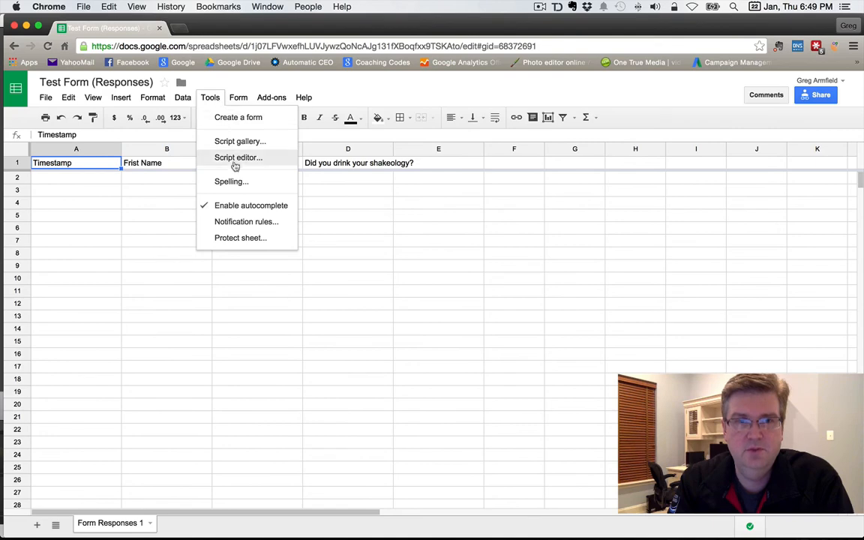
click(277, 224)
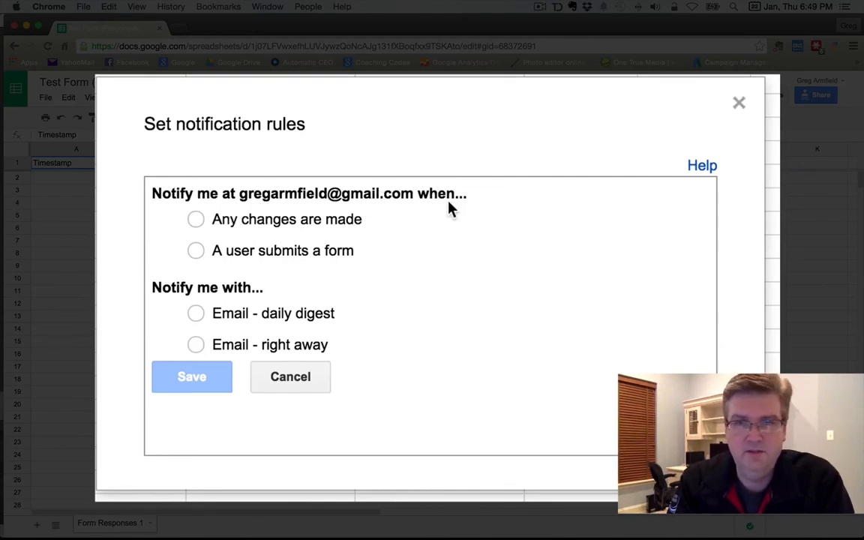
click(305, 256)
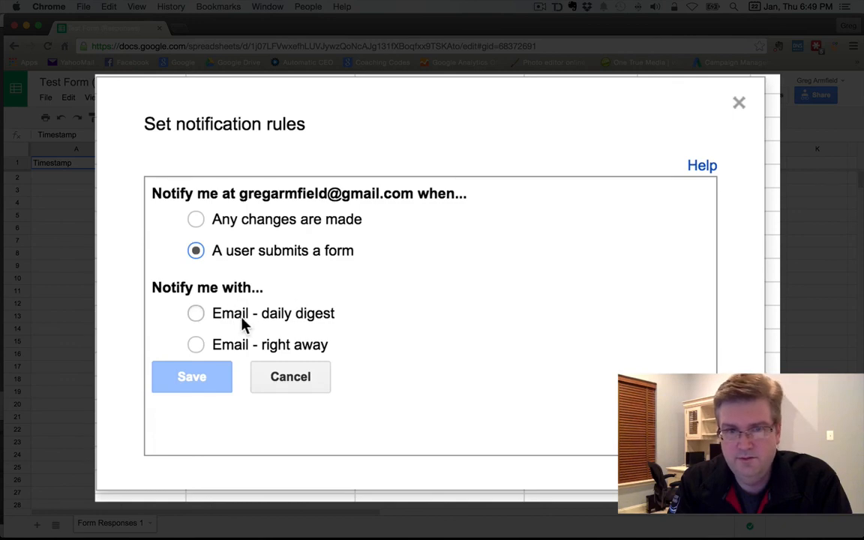
click(196, 345)
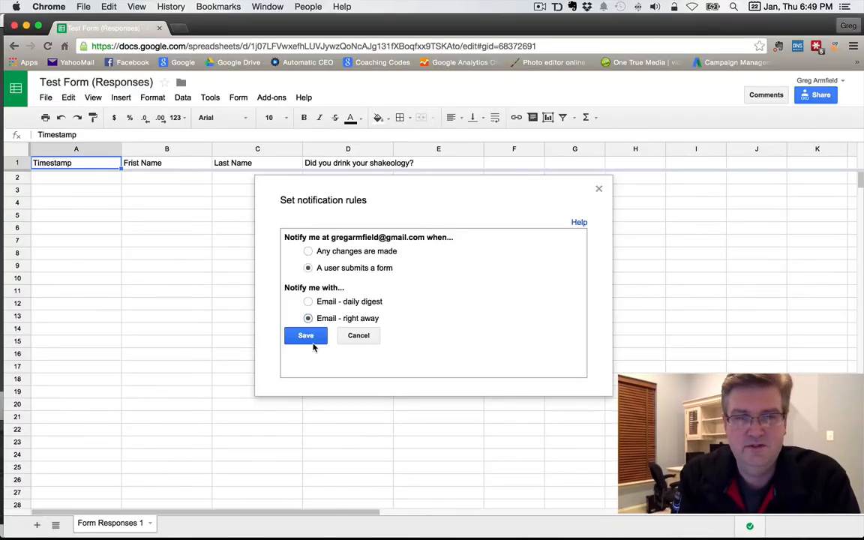
click(366, 337)
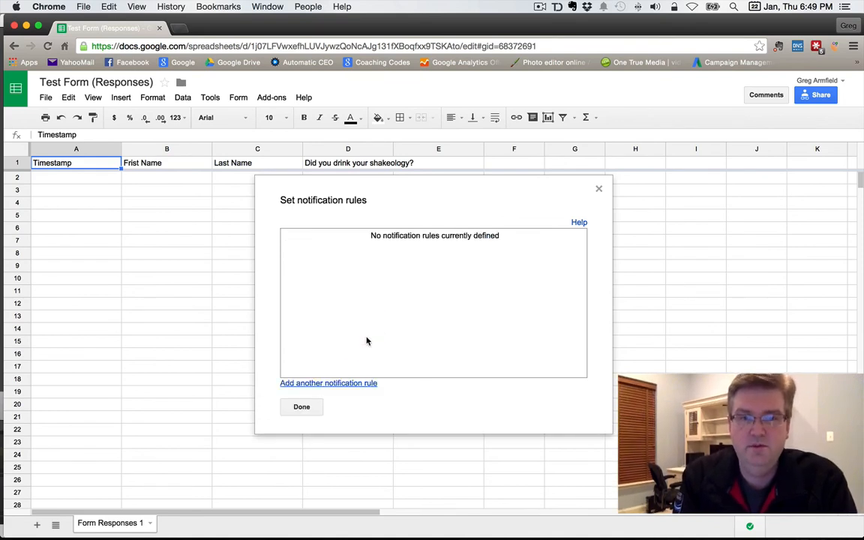
click(301, 408)
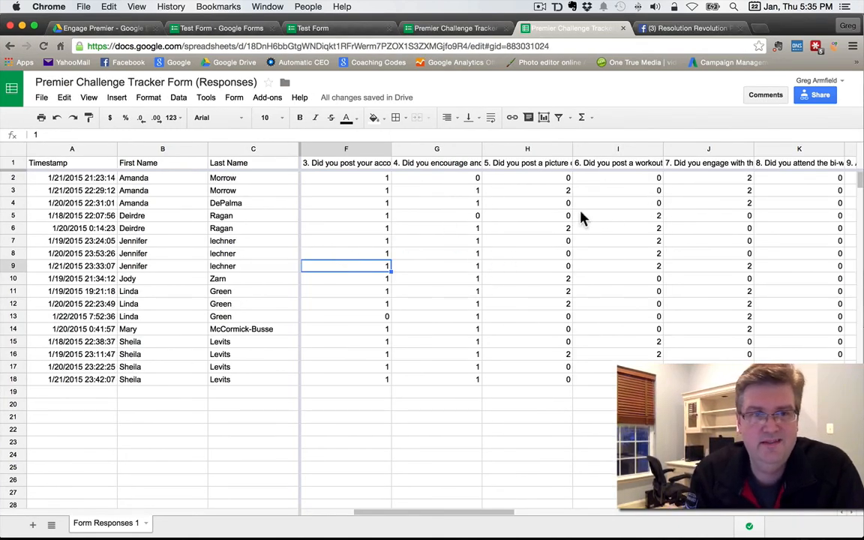
Return to Test Form and switch to the Engage Premier folder in Google Drive.
click(214, 30)
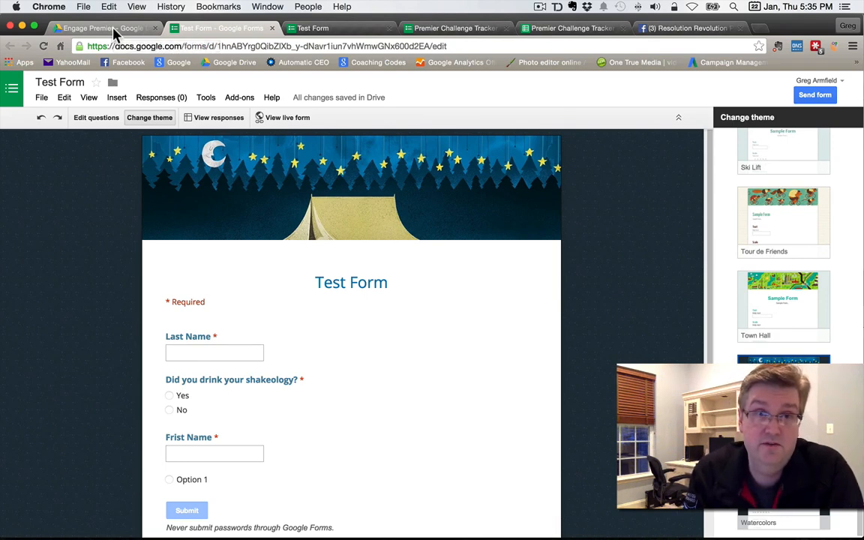
click(105, 29)
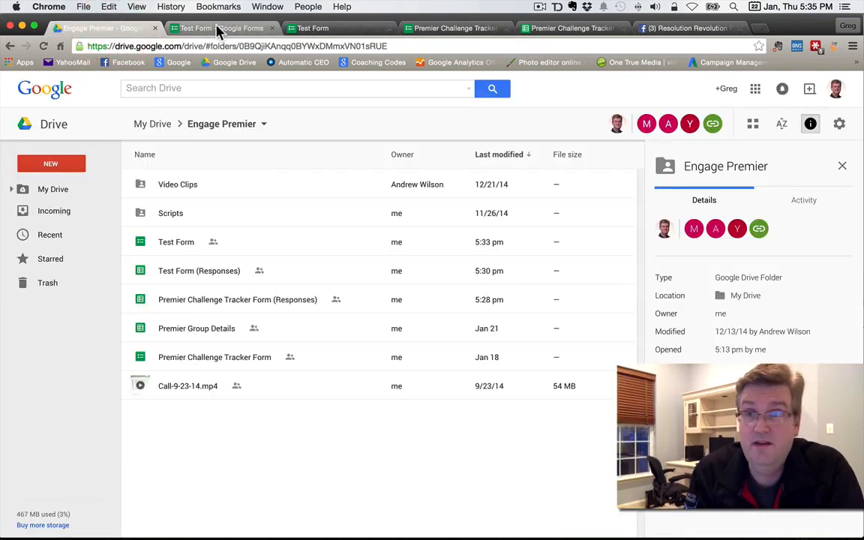